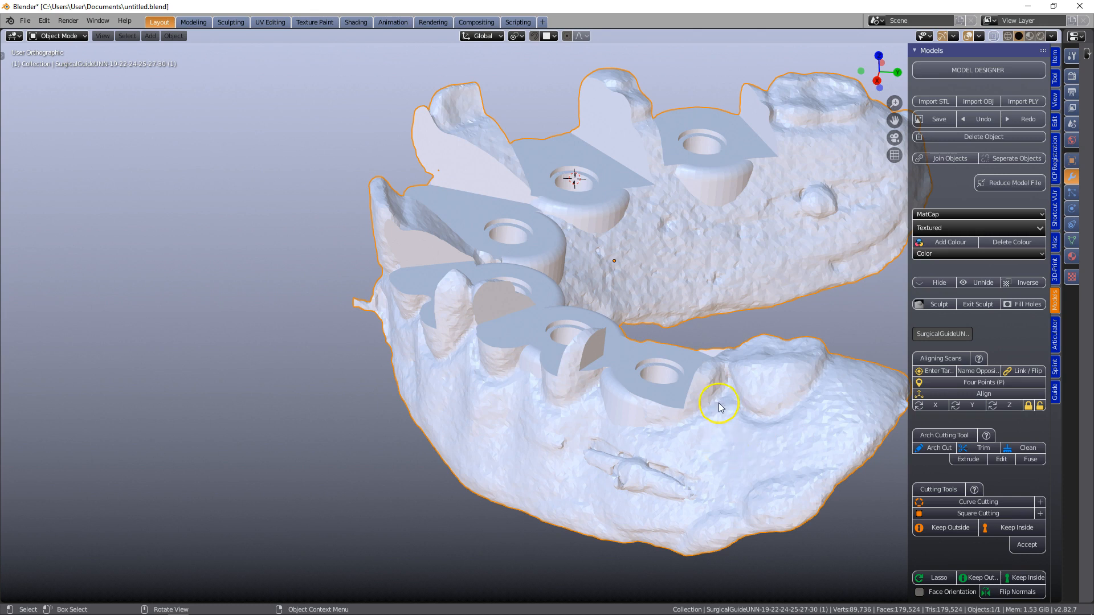
Examine the surgical guide's implant holes and the mesh topology around the hole next to the molar
{"action": "middle_click_drag", "start_coordinate": [678, 379], "coordinate": [686, 397]}
{"action": "middle_click_drag", "start_coordinate": [724, 446], "coordinate": [645, 428], "text": "shift"}
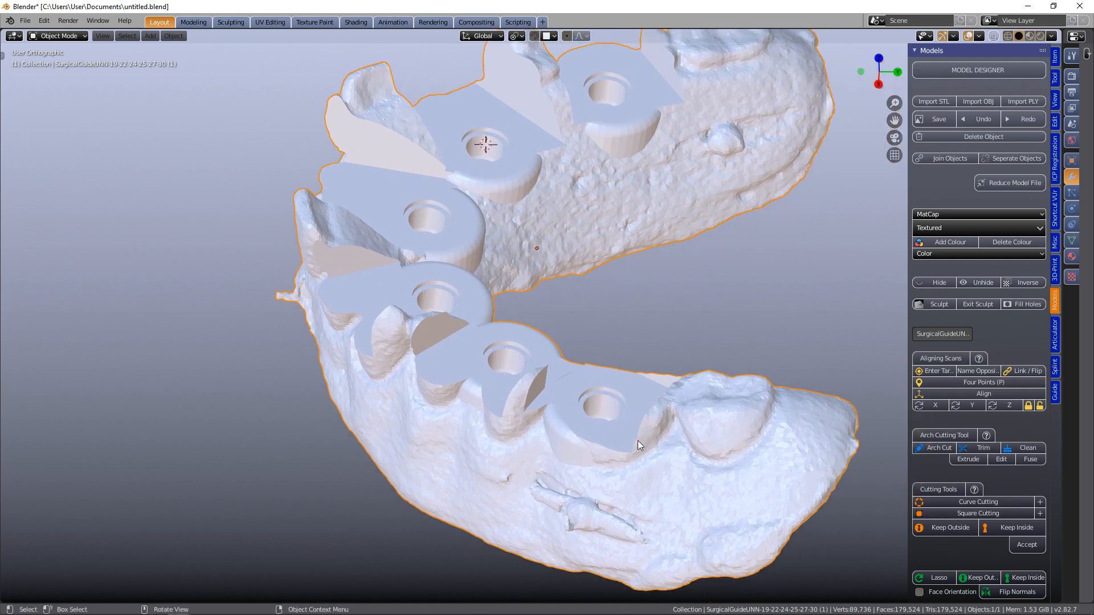
{"action": "scroll", "coordinate": [637, 440], "scroll_direction": "up", "scroll_amount": 4}
{"action": "middle_click_drag", "start_coordinate": [646, 464], "coordinate": [560, 364], "text": "shift"}
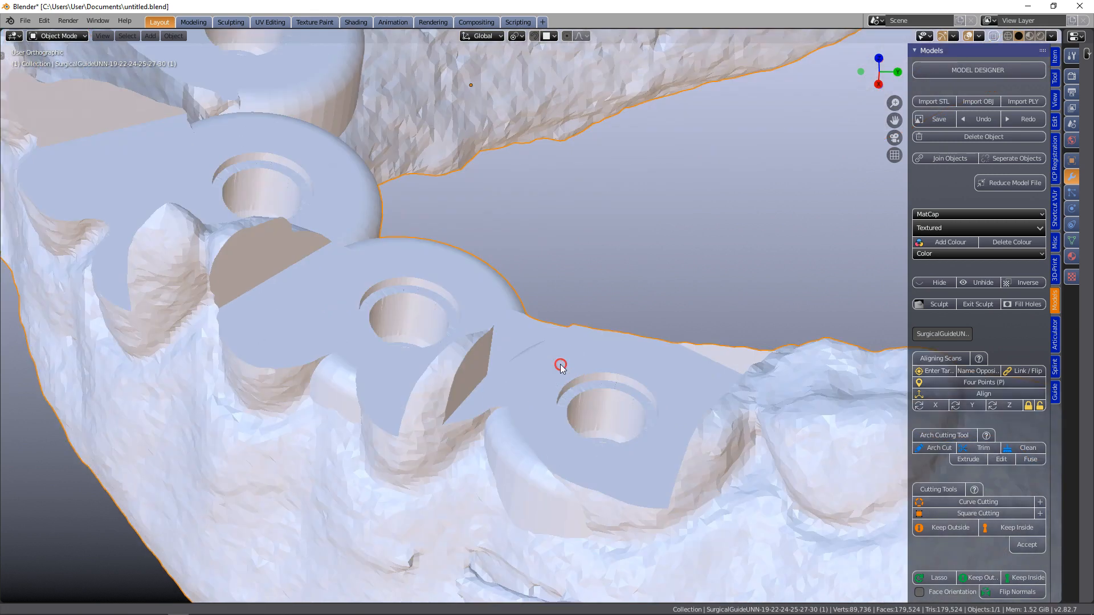
{"action": "scroll", "coordinate": [582, 403], "scroll_direction": "down", "scroll_amount": 2}
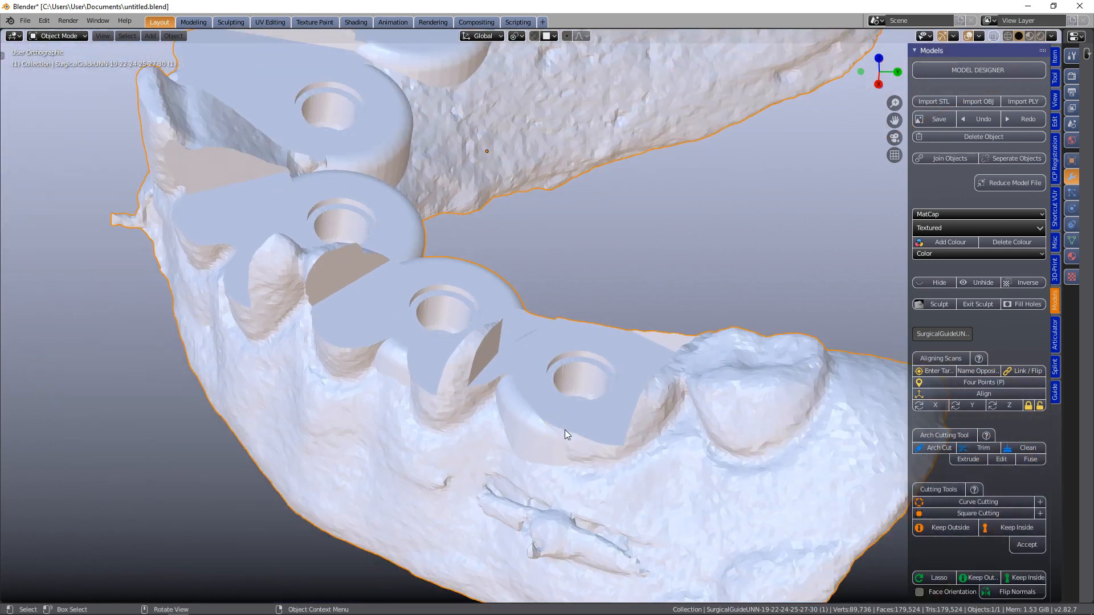
{"action": "key", "text": "Tab"}
{"action": "scroll", "coordinate": [565, 430], "scroll_direction": "up", "scroll_amount": 5}
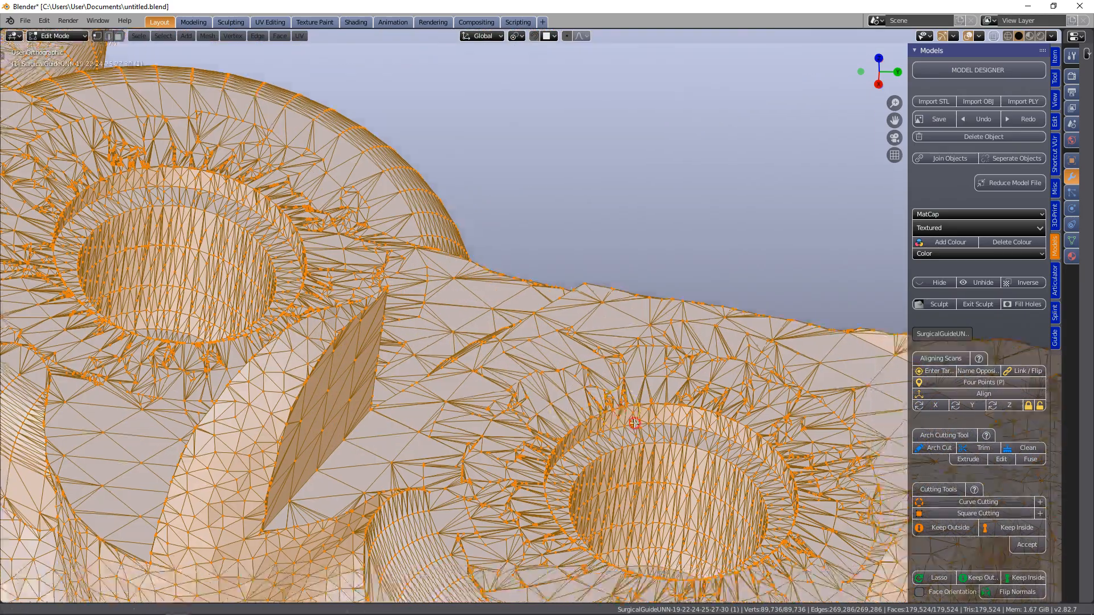
{"action": "scroll", "coordinate": [634, 423], "scroll_direction": "up", "scroll_amount": 5}
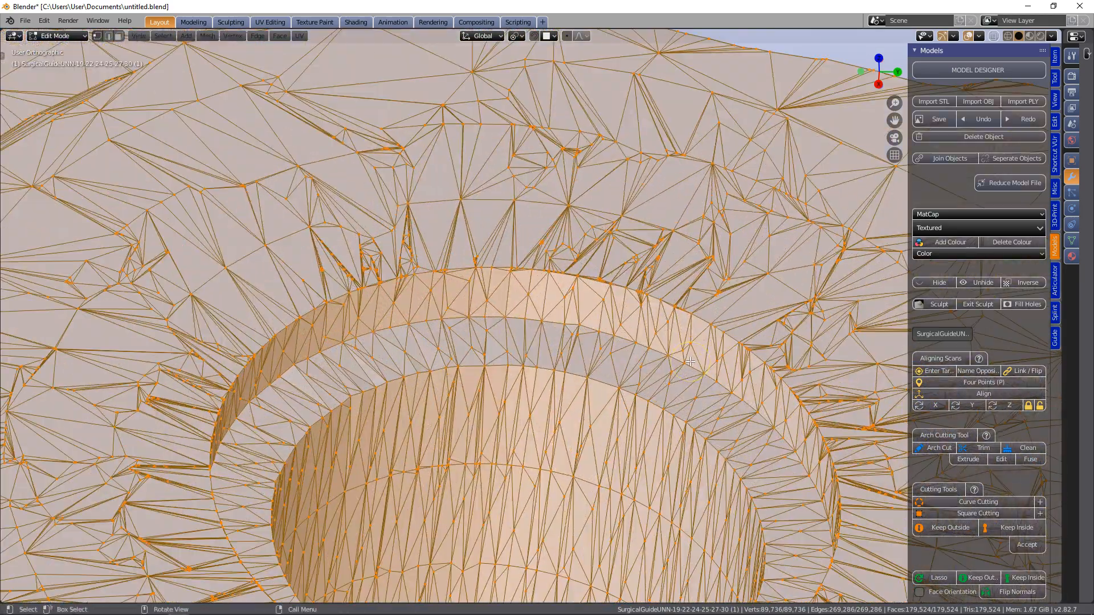
{"action": "scroll", "coordinate": [690, 362], "scroll_direction": "down", "scroll_amount": 6}
{"action": "middle_click_drag", "start_coordinate": [656, 366], "coordinate": [647, 353]}
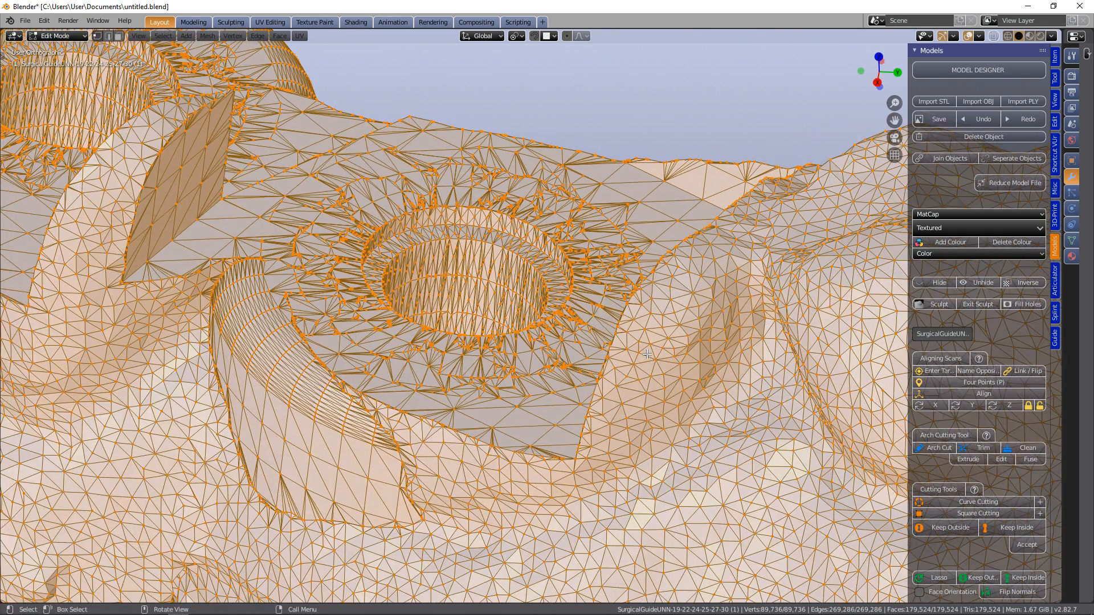
{"action": "key", "text": "Tab"}
{"action": "scroll", "coordinate": [647, 353], "scroll_direction": "down", "scroll_amount": 3}
{"action": "scroll", "coordinate": [647, 354], "scroll_direction": "down", "scroll_amount": 1}
{"action": "middle_click_drag", "start_coordinate": [589, 358], "coordinate": [576, 368]}
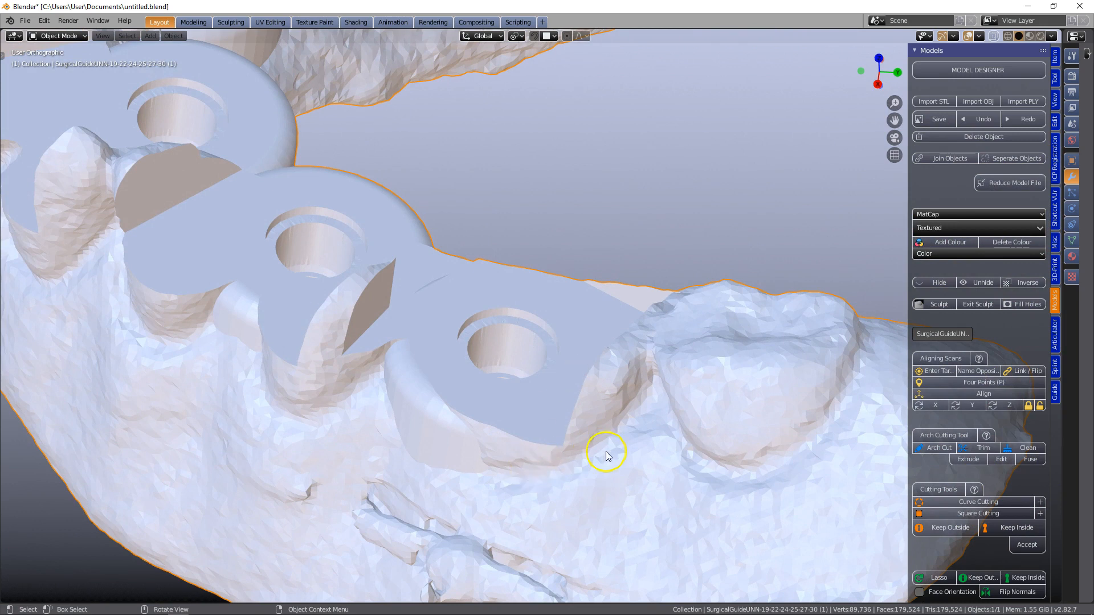
Widen the properties editor and add a Remesh modifier to the surgical guide
{"action": "left_click_drag", "start_coordinate": [1061, 363], "coordinate": [764, 373]}
{"action": "left_click", "coordinate": [775, 36]}
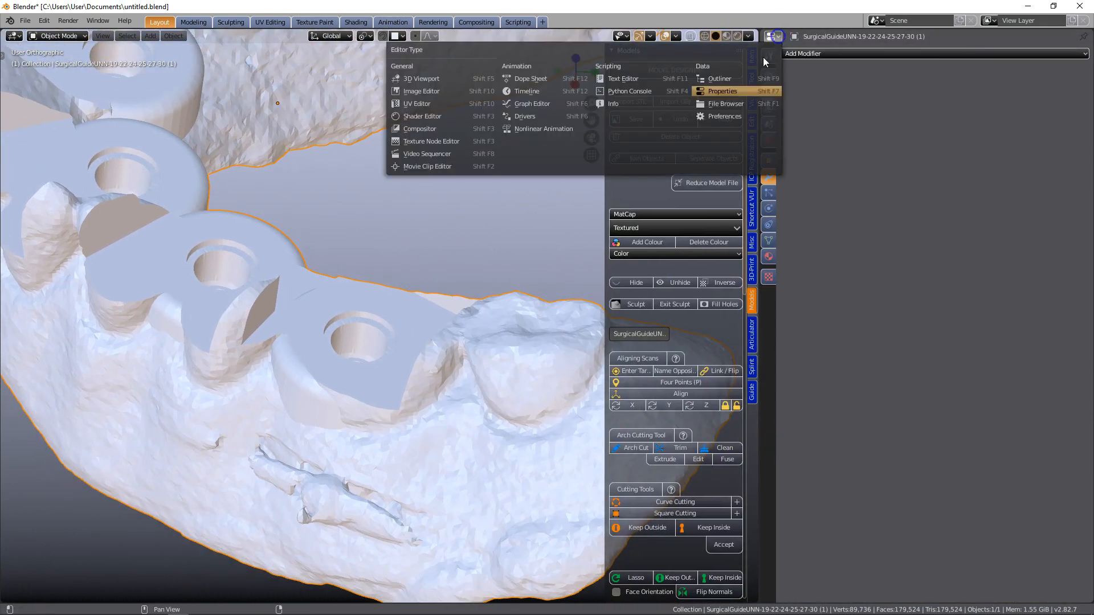
{"action": "left_click", "coordinate": [776, 36]}
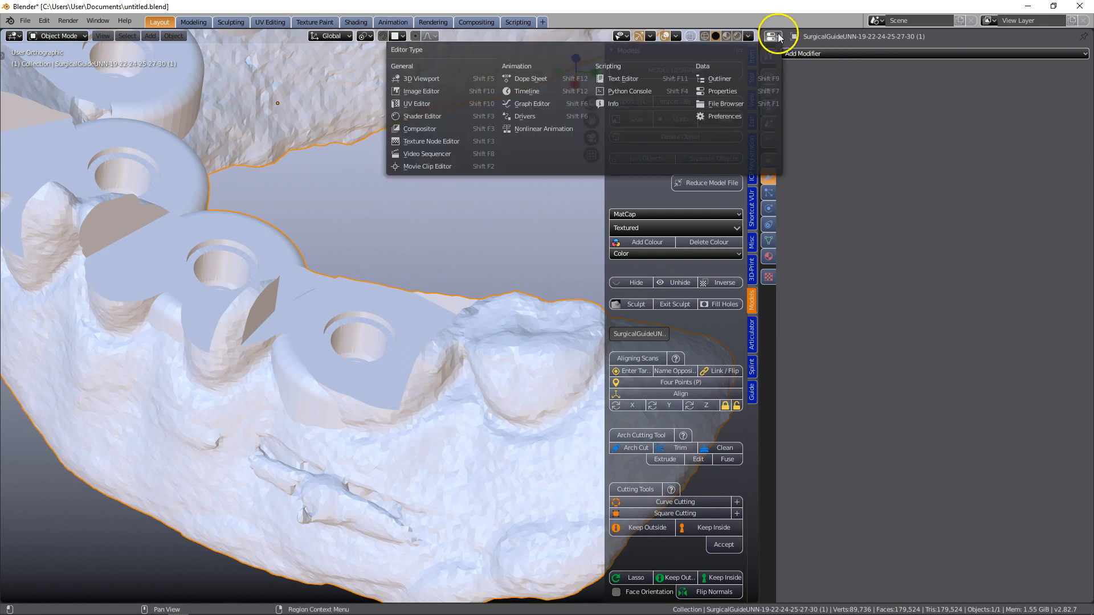
{"action": "left_click", "coordinate": [719, 90]}
{"action": "left_click", "coordinate": [768, 176]}
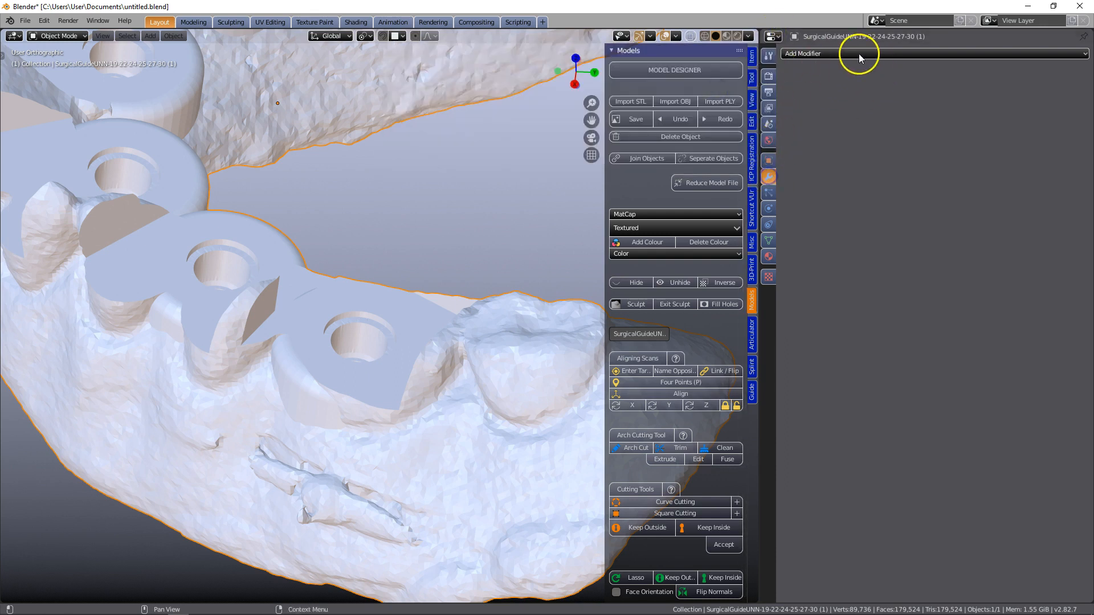
{"action": "left_click", "coordinate": [859, 54]}
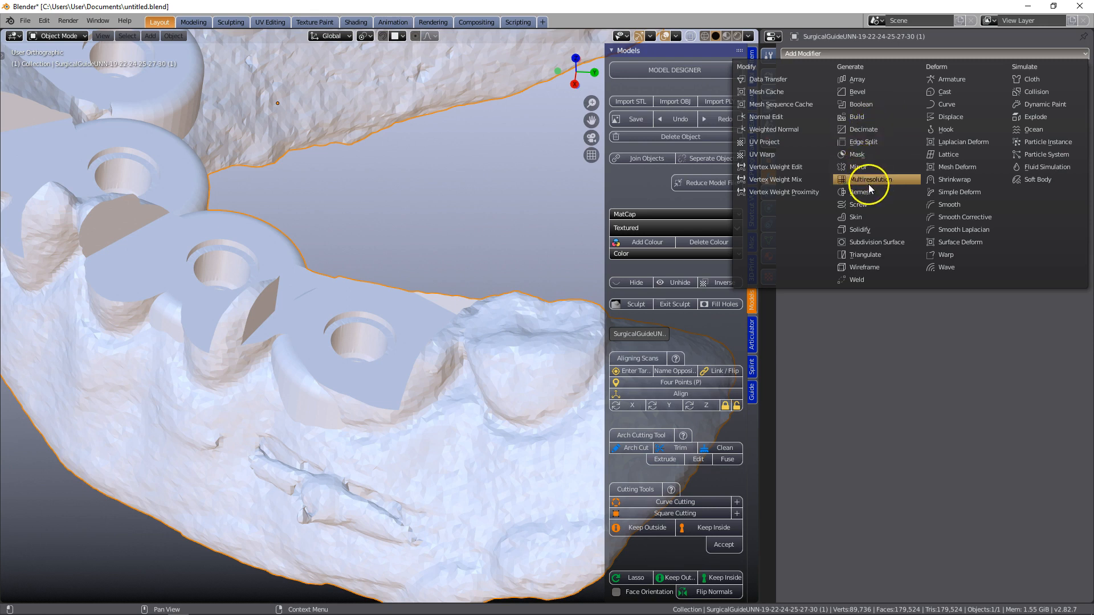
{"action": "left_click", "coordinate": [871, 192]}
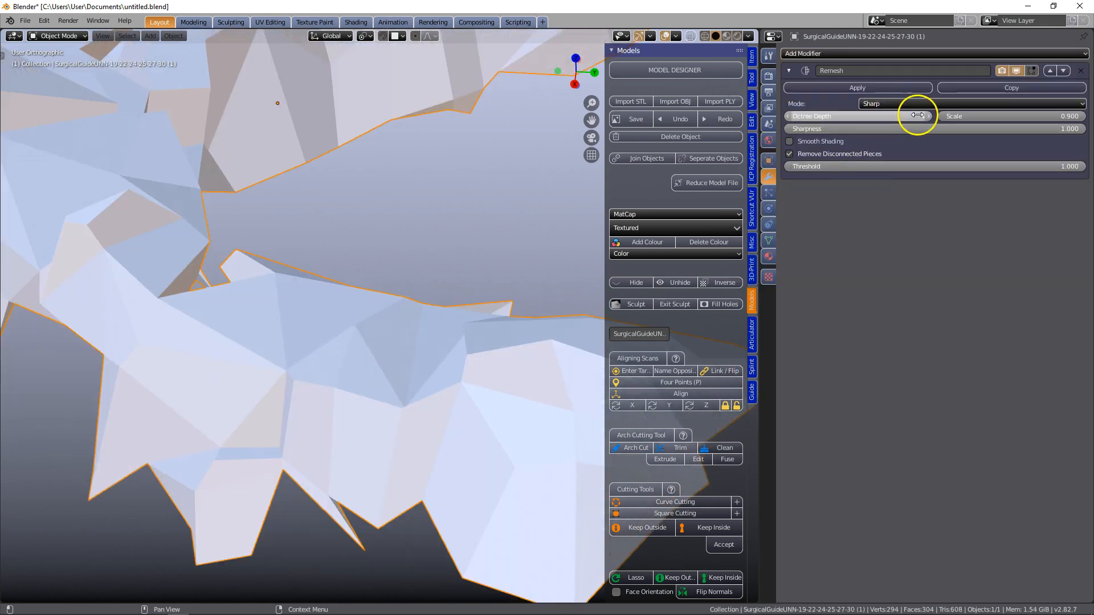
Set the Remesh modifier's octree depth to 9 and scale to 0.7, and apply it
{"action": "left_click", "coordinate": [894, 121]}
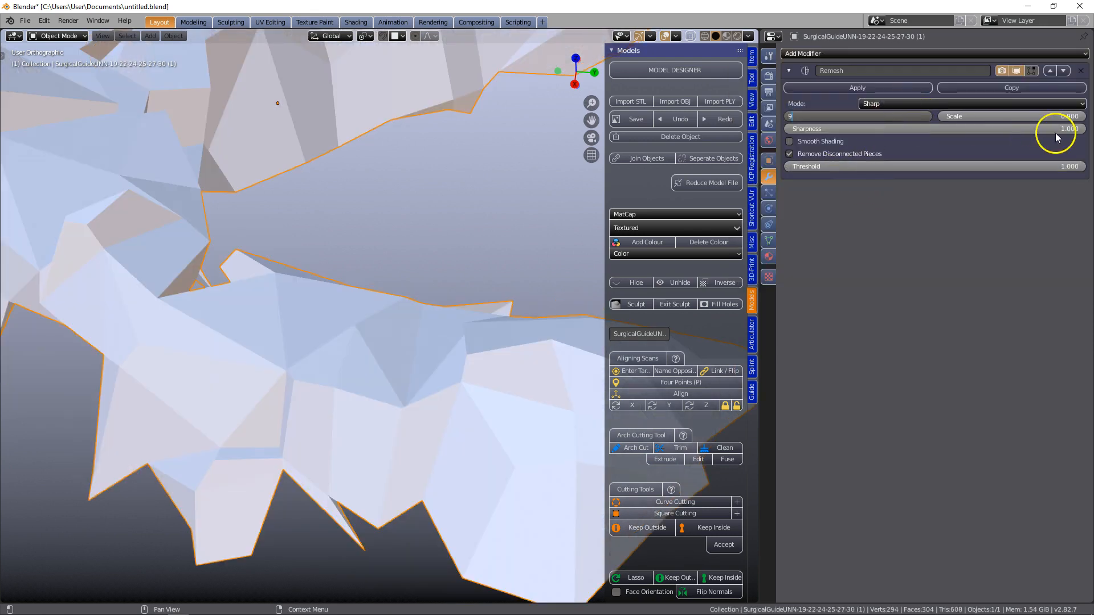
{"action": "type", "text": "9"}
{"action": "key", "text": "Return"}
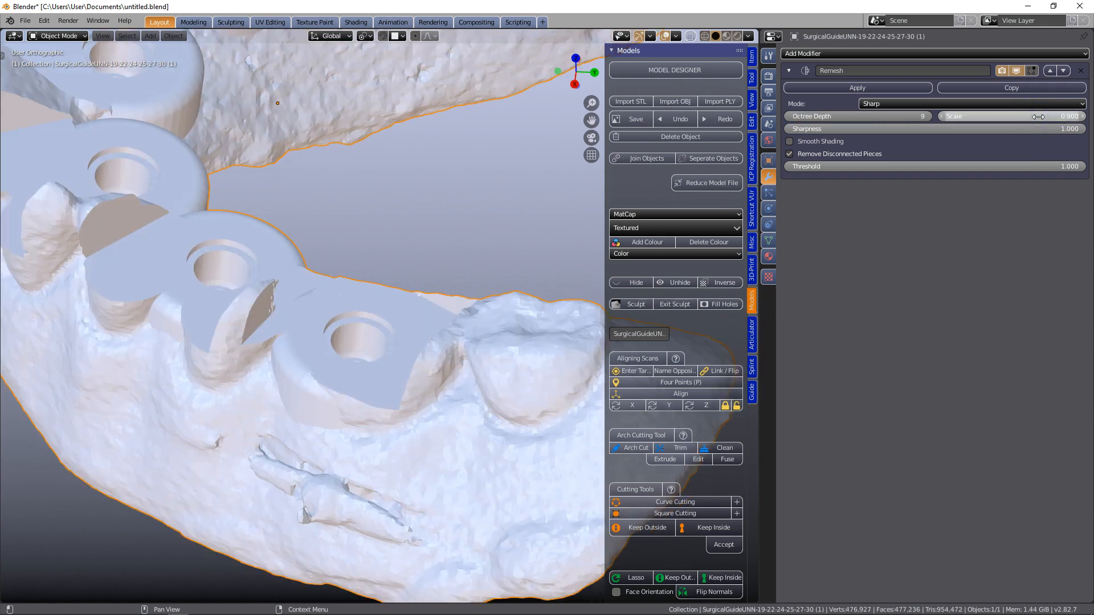
{"action": "left_click", "coordinate": [1038, 116]}
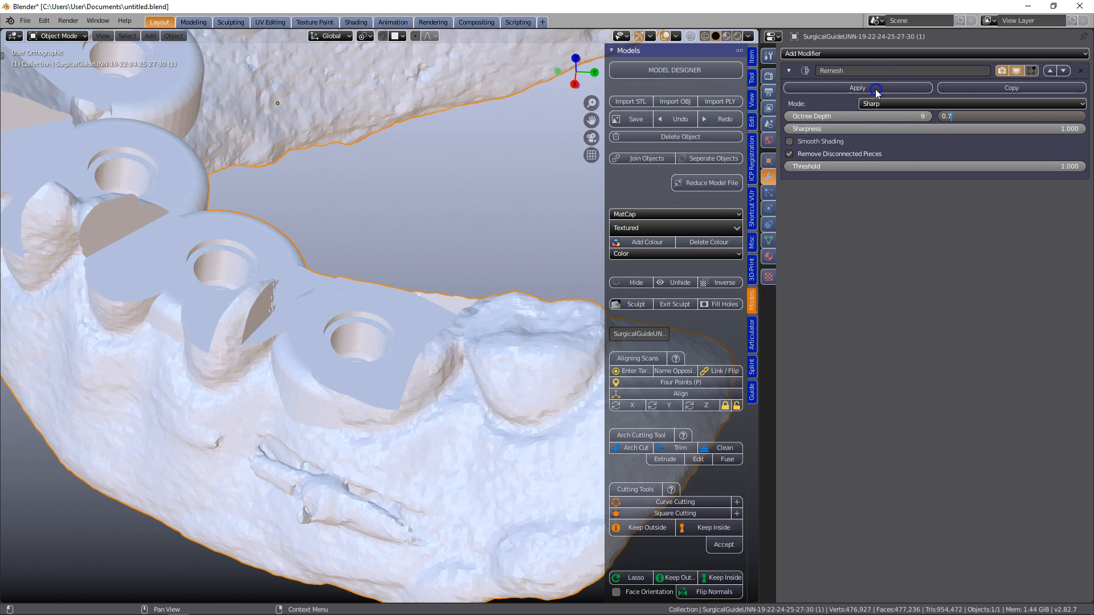
{"action": "key", "text": "Return"}
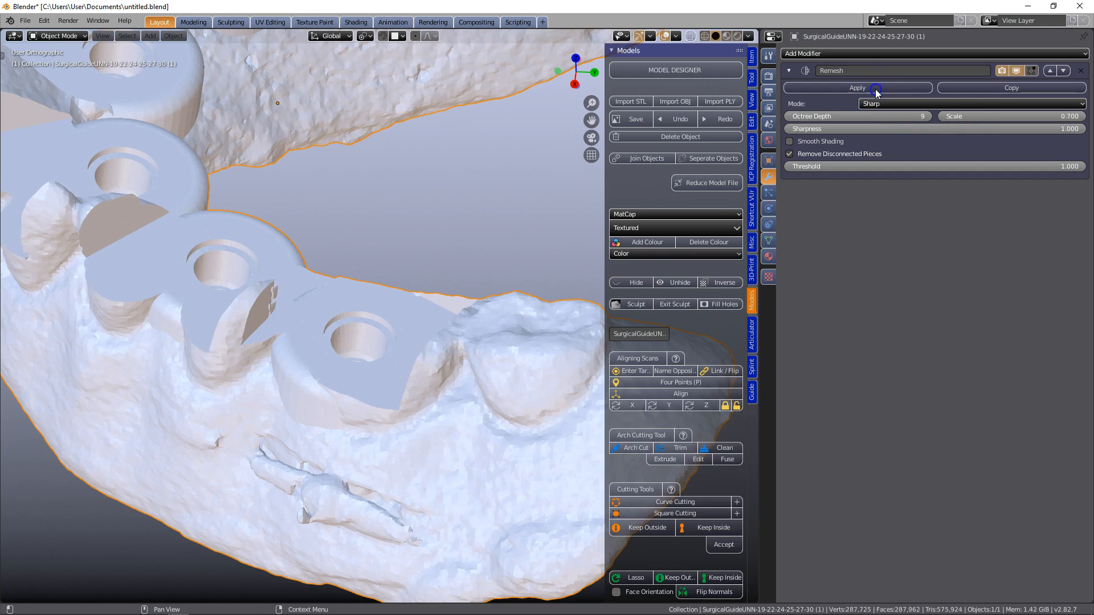
{"action": "left_click", "coordinate": [876, 90]}
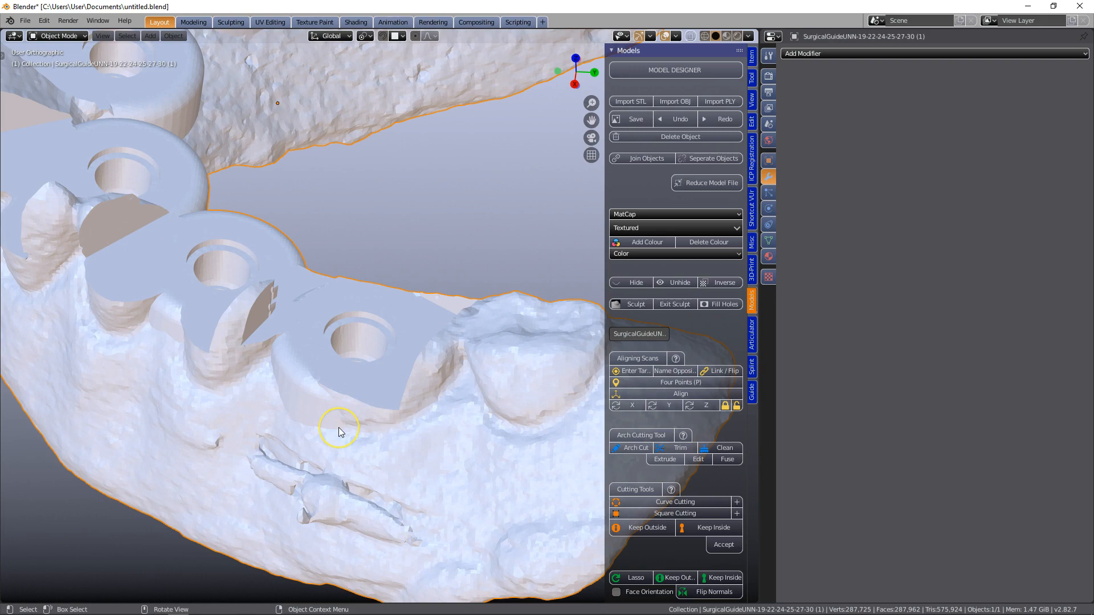
Put the remeshed guide in Edit Mode and narrow the properties editor to enlarge the 3D view
{"action": "key", "text": "Tab"}
{"action": "scroll", "coordinate": [339, 432], "scroll_direction": "up", "scroll_amount": 8}
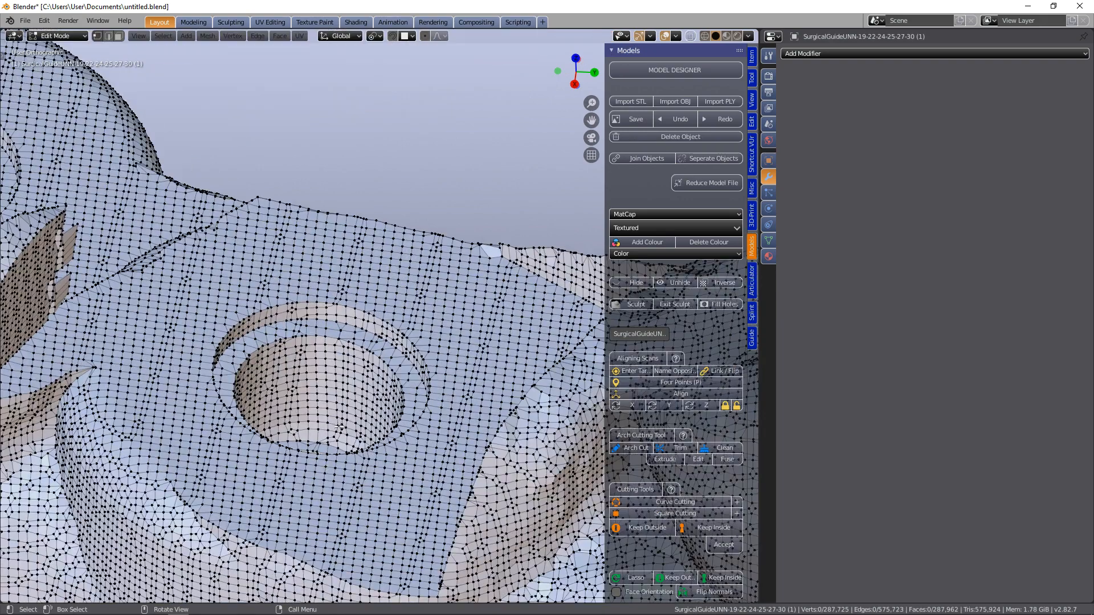
{"action": "scroll", "coordinate": [490, 438], "scroll_direction": "up", "scroll_amount": 6}
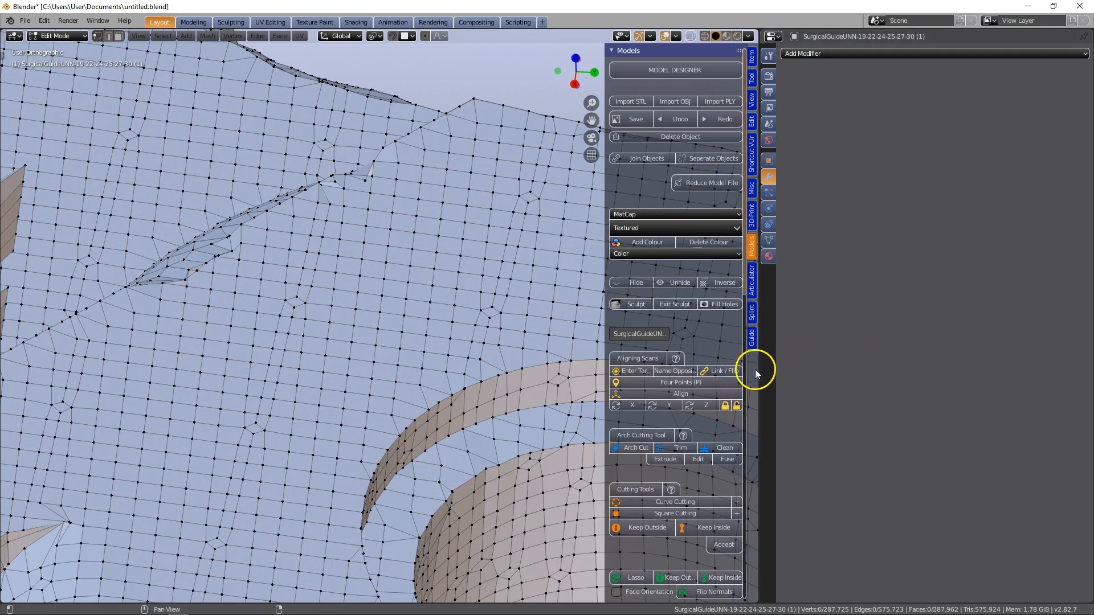
{"action": "left_click_drag", "start_coordinate": [759, 368], "coordinate": [984, 360]}
Circle-select the first stretch of vertices along the upper outer rim of the hole next to the molar
{"action": "scroll", "coordinate": [655, 423], "scroll_direction": "down", "scroll_amount": 3}
{"action": "middle_click_drag", "start_coordinate": [668, 427], "coordinate": [426, 301], "text": "shift"}
{"action": "middle_click_drag", "start_coordinate": [514, 292], "coordinate": [650, 335]}
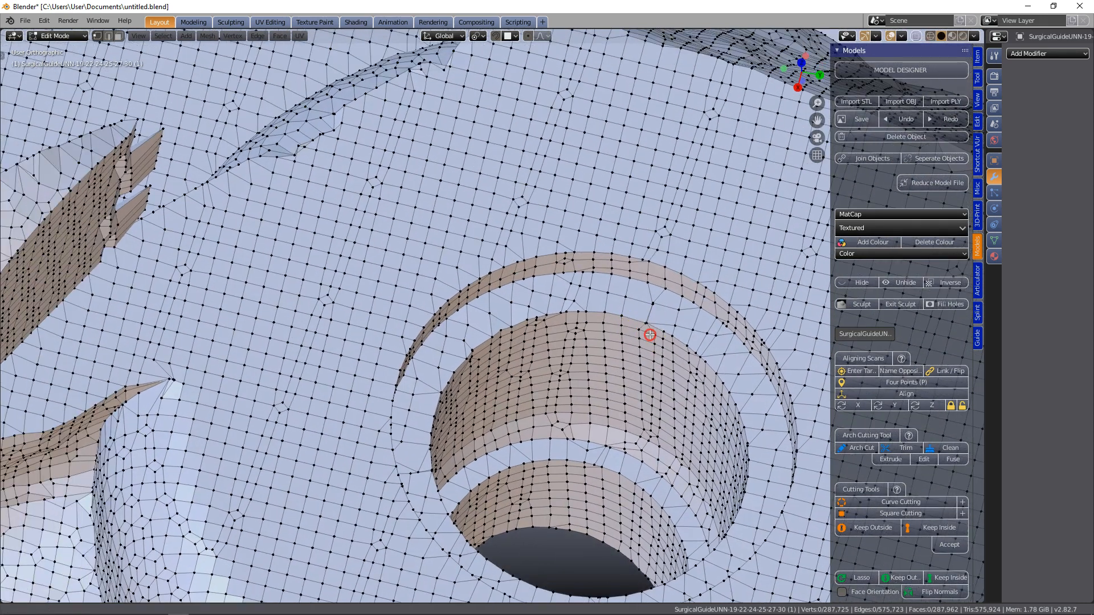
{"action": "scroll", "coordinate": [546, 257], "scroll_direction": "up", "scroll_amount": 5}
{"action": "key", "text": "c"}
{"action": "left_click_drag", "start_coordinate": [588, 192], "coordinate": [549, 205]}
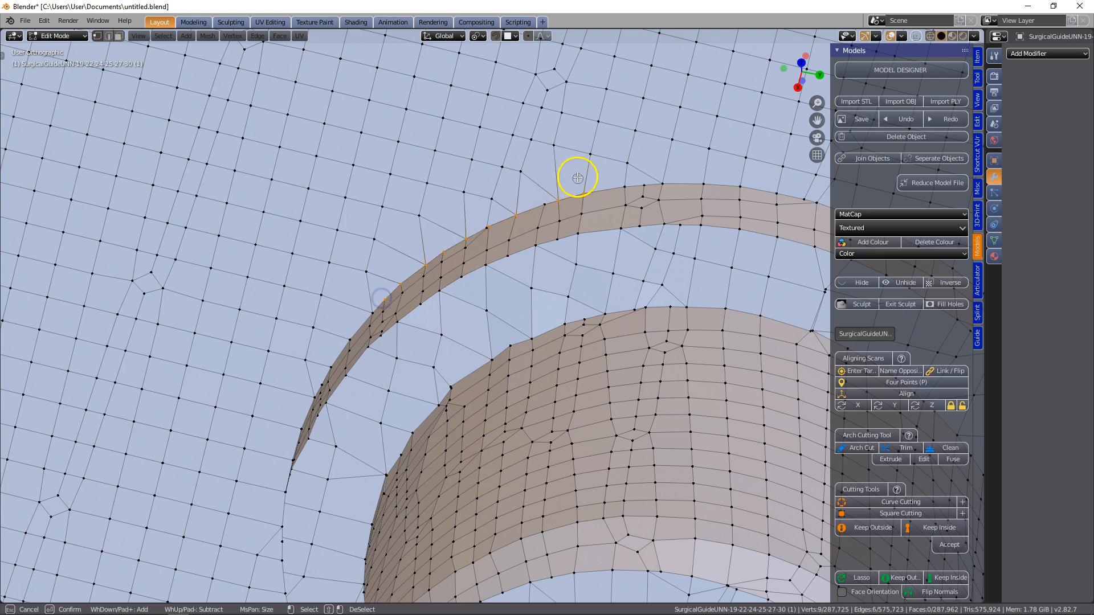
{"action": "left_click_drag", "start_coordinate": [549, 205], "coordinate": [572, 192]}
{"action": "left_click_drag", "start_coordinate": [507, 214], "coordinate": [492, 224]}
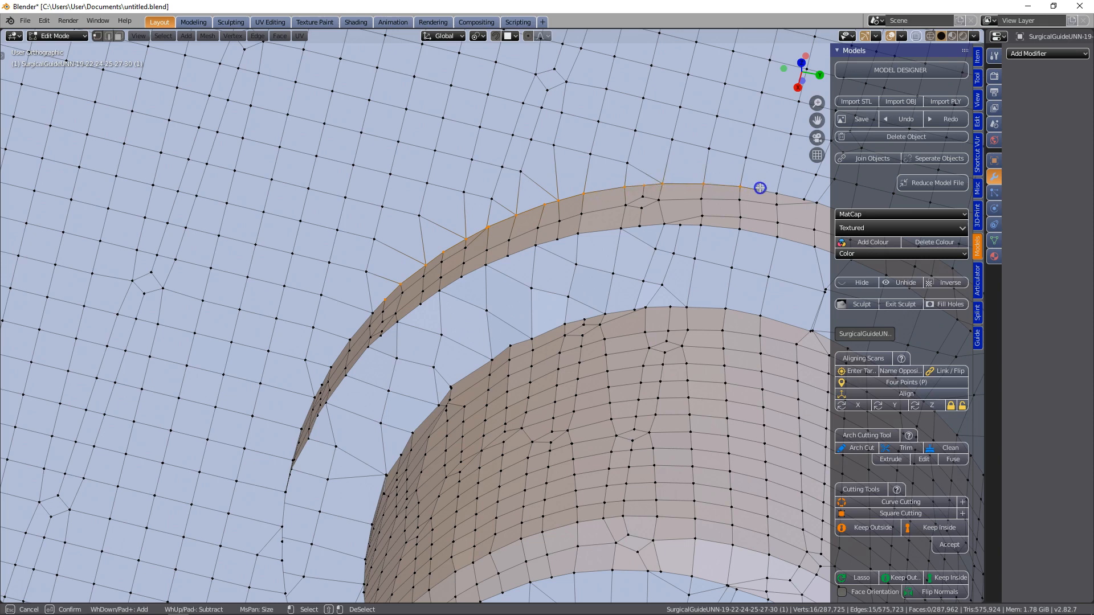
{"action": "middle_click_drag", "start_coordinate": [591, 300], "coordinate": [268, 414]}
{"action": "key", "text": "c"}
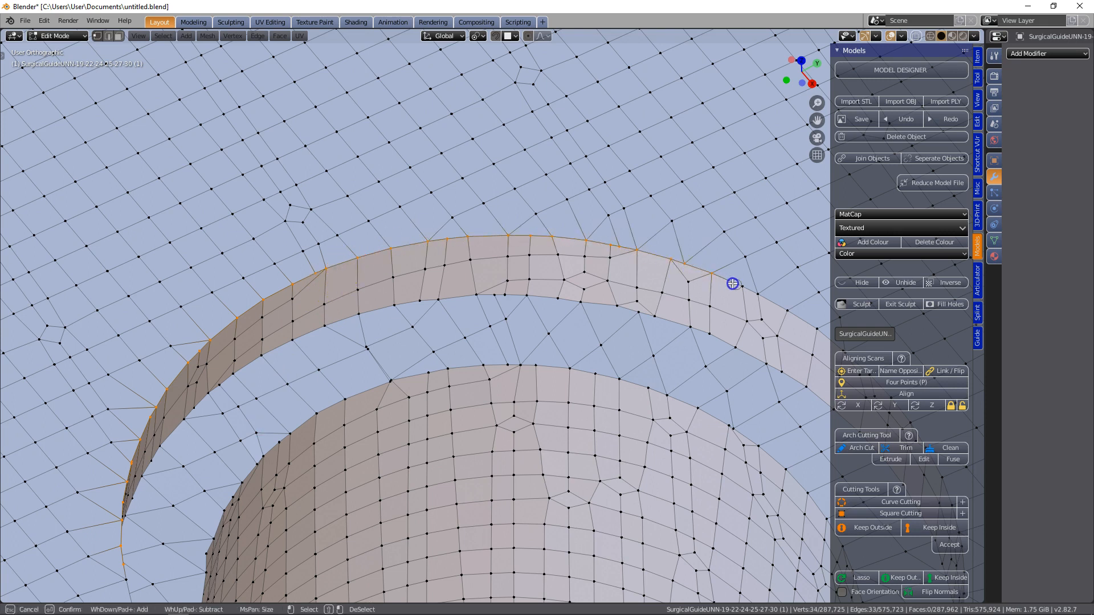
{"action": "right_click", "coordinate": [814, 333]}
Extend the circle selection further around the hole's upper outer rim, adding only the edge vertices
{"action": "middle_click_drag", "start_coordinate": [500, 479], "coordinate": [289, 553]}
{"action": "scroll", "coordinate": [228, 353], "scroll_direction": "up", "scroll_amount": 2}
{"action": "key", "text": "c"}
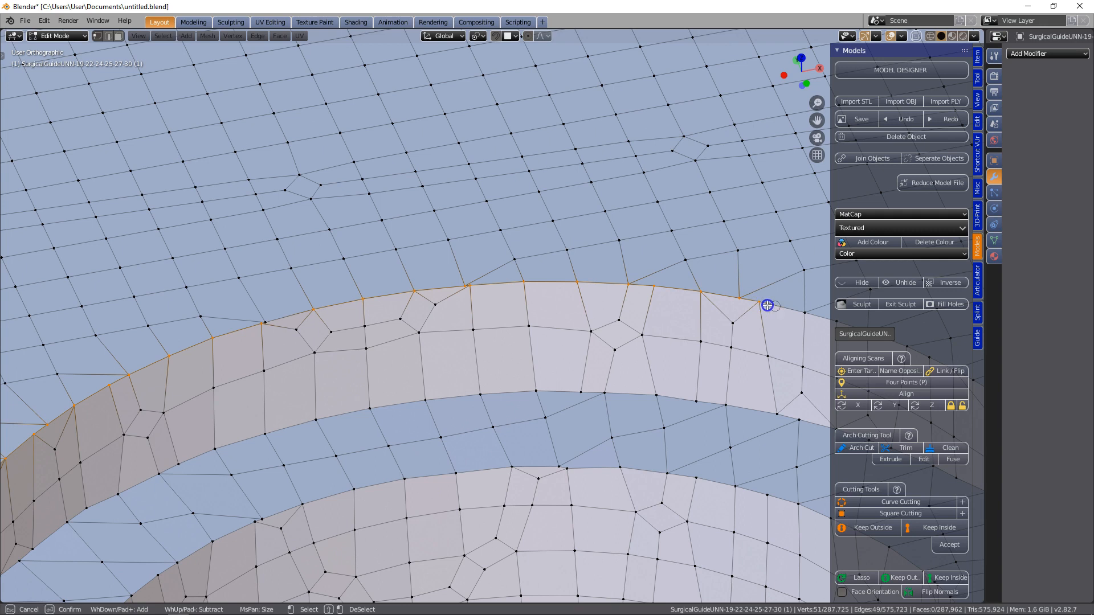
{"action": "right_click", "coordinate": [816, 316]}
{"action": "middle_click_drag", "start_coordinate": [803, 319], "coordinate": [667, 366]}
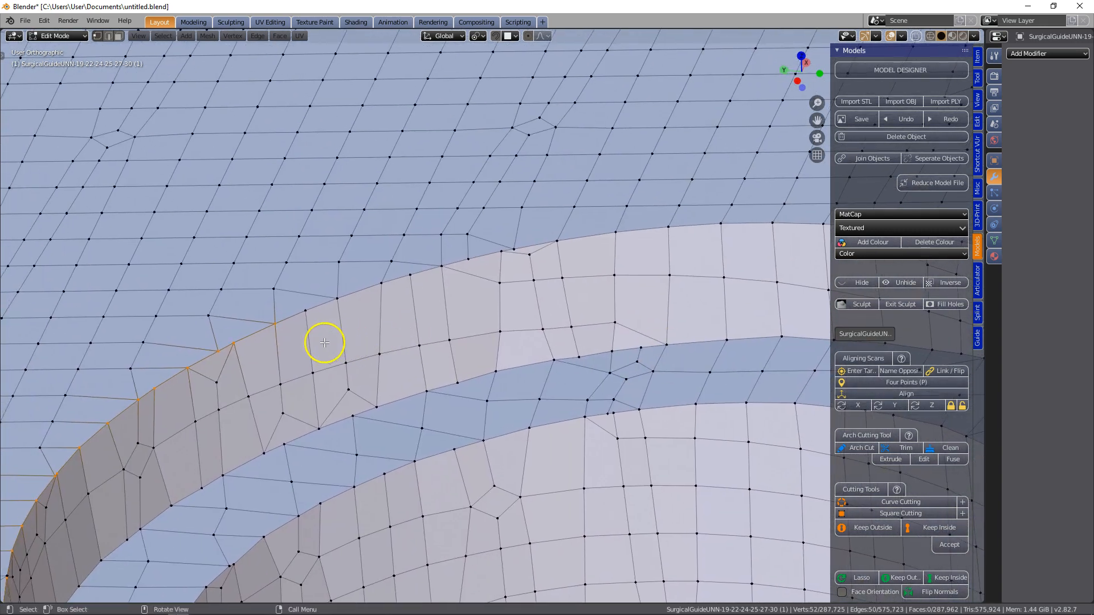
{"action": "key", "text": "c"}
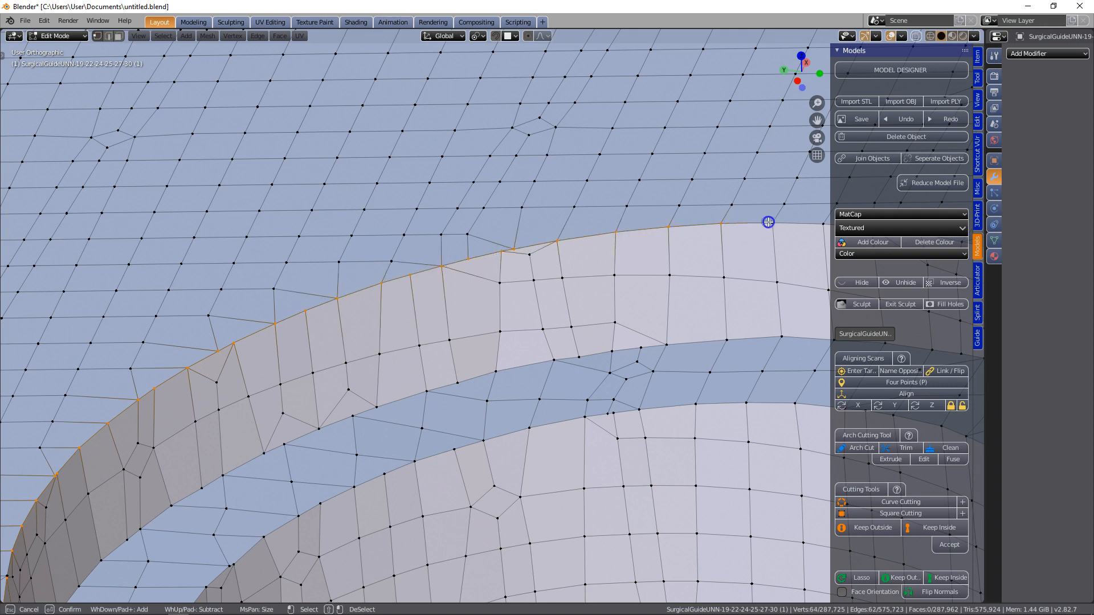
{"action": "right_click", "coordinate": [757, 270]}
Add the next unselected arc of upper rim vertices to the circle selection
{"action": "middle_click_drag", "start_coordinate": [542, 380], "coordinate": [669, 370]}
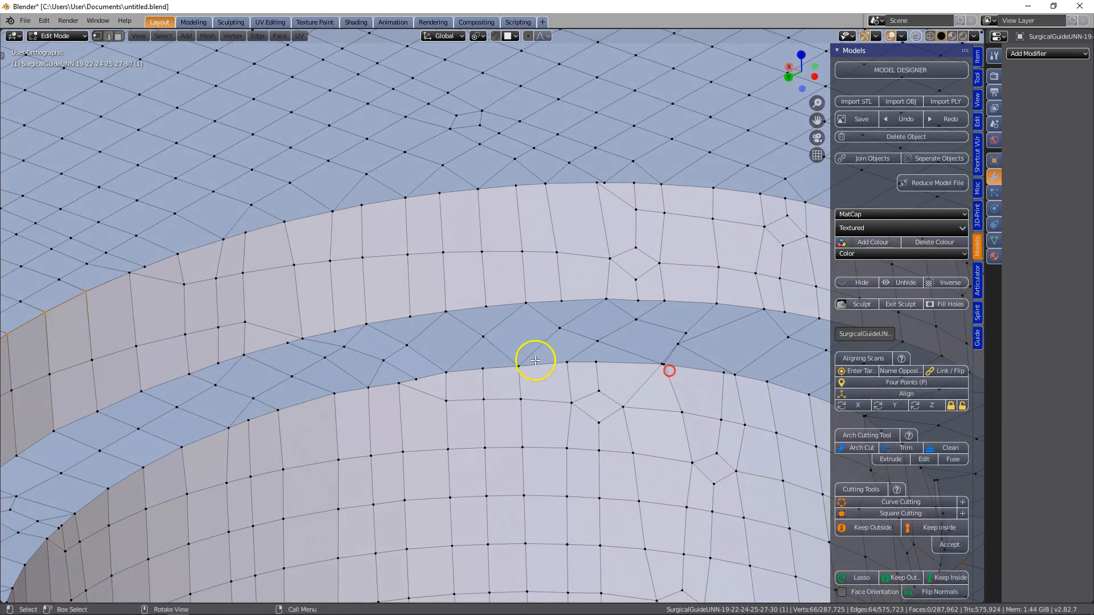
{"action": "middle_click_drag", "start_coordinate": [486, 340], "coordinate": [454, 361], "text": "shift"}
{"action": "scroll", "coordinate": [224, 329], "scroll_direction": "down", "scroll_amount": 5}
{"action": "scroll", "coordinate": [245, 316], "scroll_direction": "up", "scroll_amount": 5}
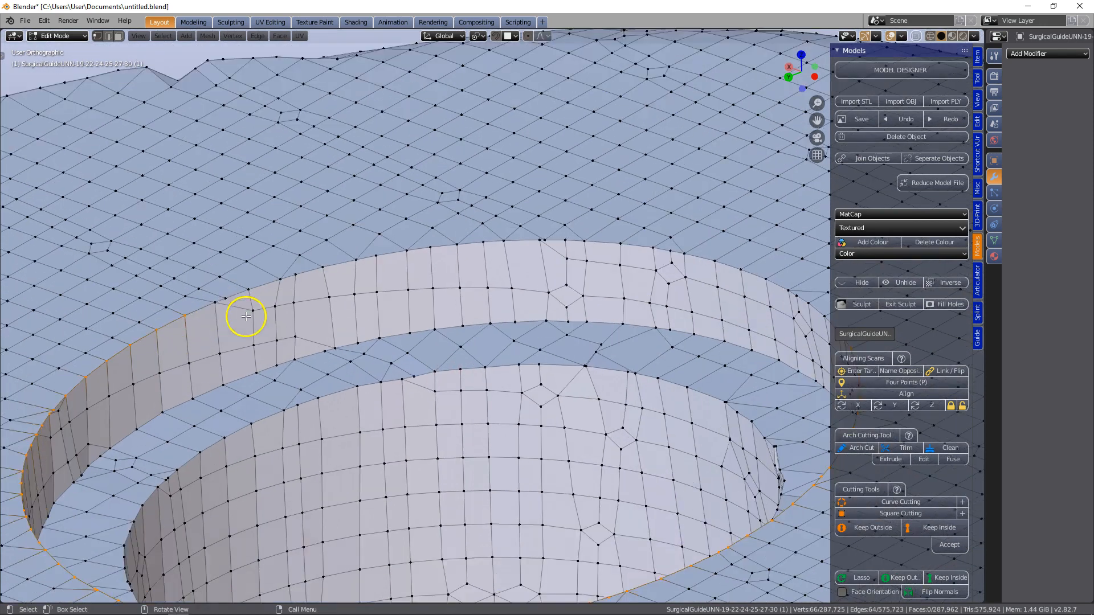
{"action": "key", "text": "c"}
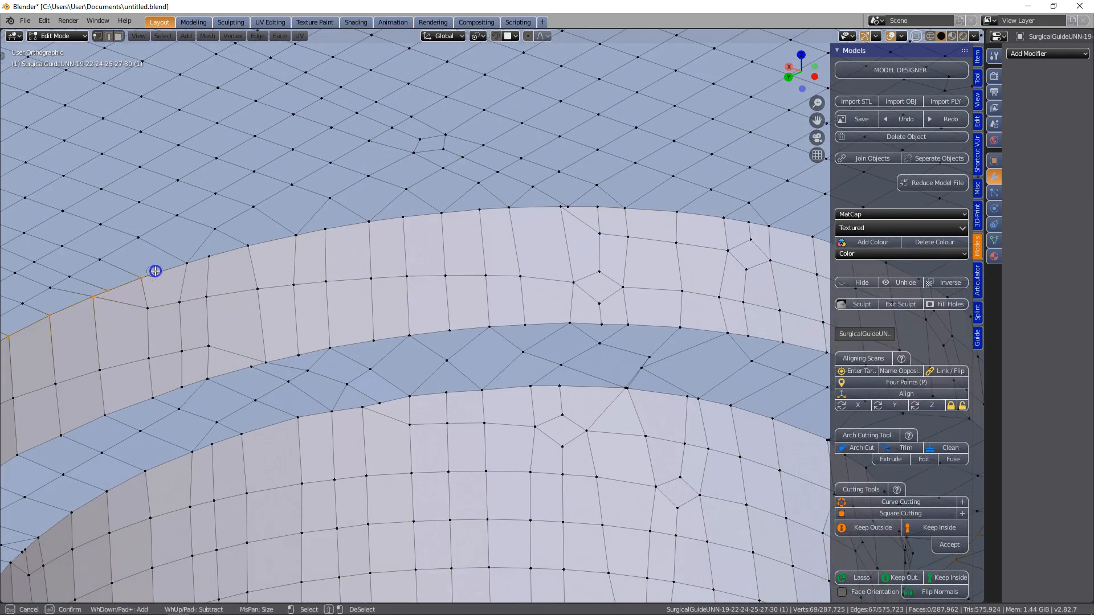
{"action": "left_click_drag", "start_coordinate": [278, 239], "coordinate": [497, 206]}
{"action": "right_click", "coordinate": [678, 257]}
Close the vertex selection around the hole's upper outer rim by adding the last remaining rim vertices
{"action": "scroll", "coordinate": [812, 299], "scroll_direction": "down", "scroll_amount": 1}
{"action": "middle_click_drag", "start_coordinate": [663, 336], "coordinate": [752, 347]}
{"action": "middle_click_drag", "start_coordinate": [620, 299], "coordinate": [810, 392], "text": "shift"}
{"action": "scroll", "coordinate": [653, 325], "scroll_direction": "up", "scroll_amount": 2}
{"action": "key", "text": "c"}
{"action": "left_click_drag", "start_coordinate": [491, 246], "coordinate": [684, 238]}
{"action": "right_click", "coordinate": [819, 255]}
{"action": "scroll", "coordinate": [681, 307], "scroll_direction": "down", "scroll_amount": 2}
{"action": "key", "text": "c"}
{"action": "right_click", "coordinate": [744, 286]}
{"action": "scroll", "coordinate": [648, 334], "scroll_direction": "down", "scroll_amount": 5}
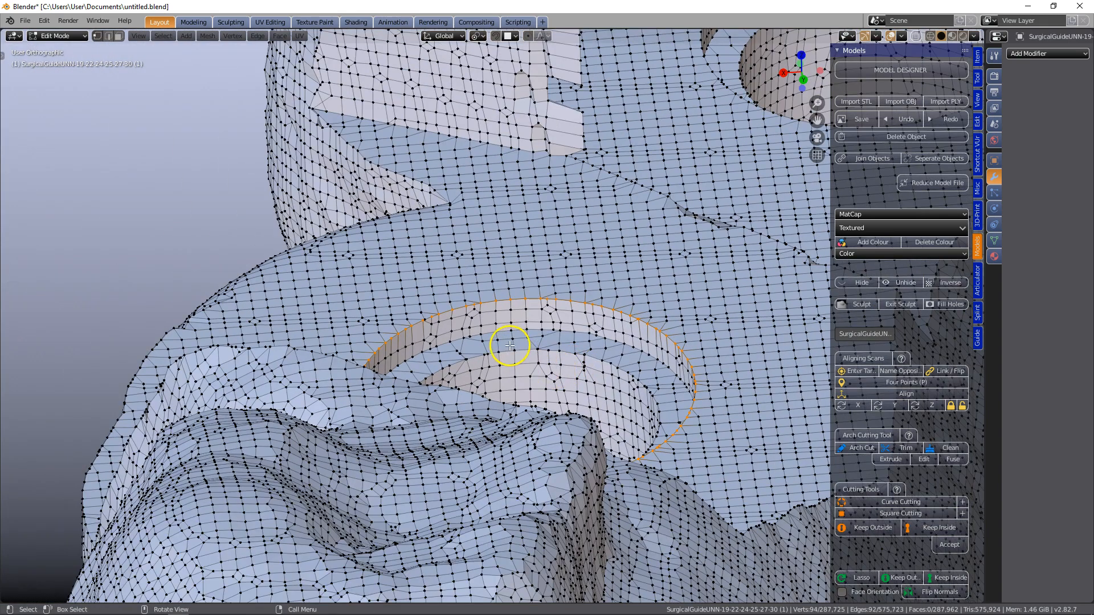
{"action": "scroll", "coordinate": [510, 346], "scroll_direction": "up", "scroll_amount": 3}
{"action": "right_click", "coordinate": [377, 324], "text": "shift"}
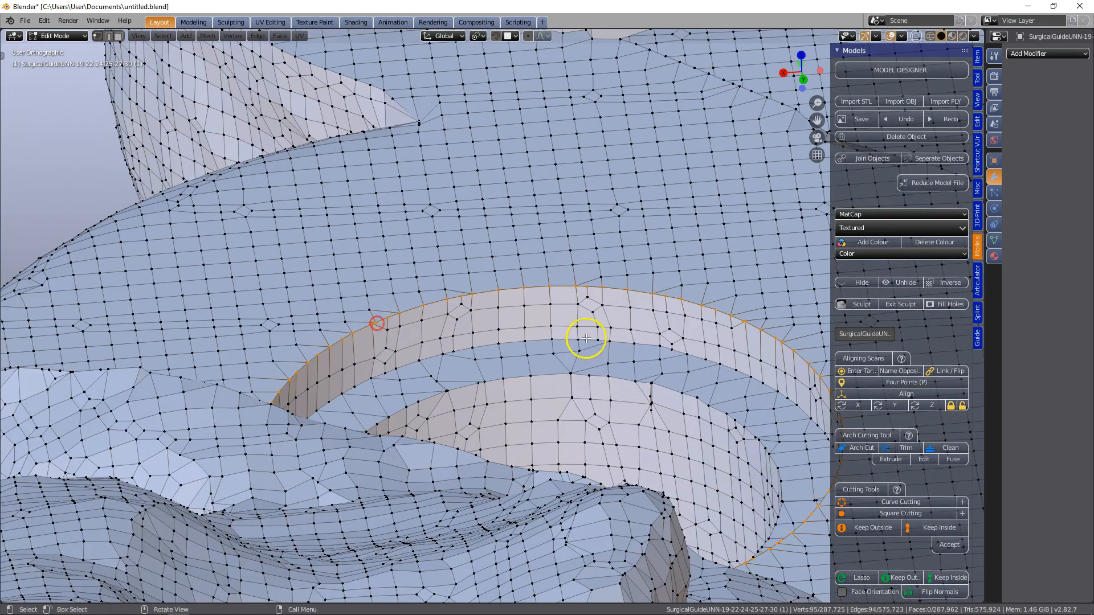
Save the file and snap the 3D cursor to the selected ring of rim vertices
{"action": "scroll", "coordinate": [573, 336], "scroll_direction": "down", "scroll_amount": 3}
{"action": "middle_click_drag", "start_coordinate": [610, 376], "coordinate": [440, 435]}
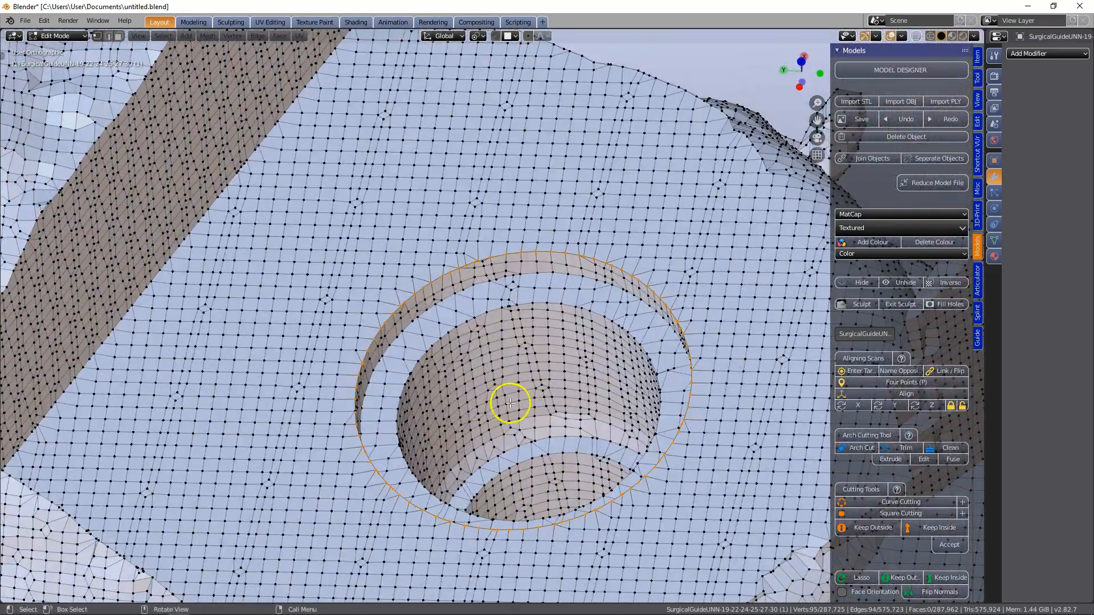
{"action": "key", "text": "ctrl+s"}
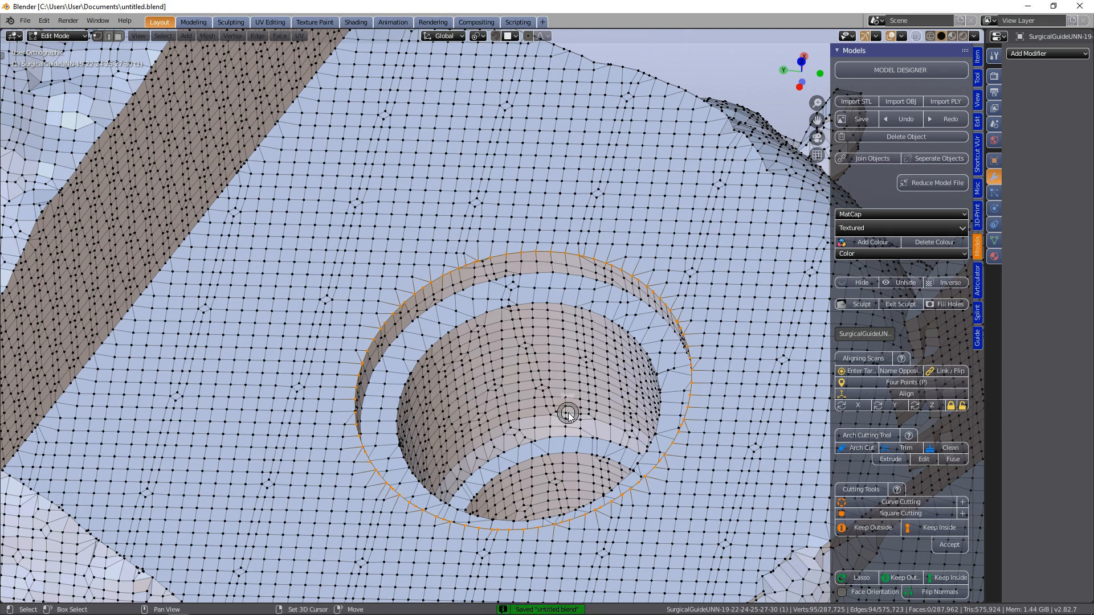
{"action": "key", "text": "shift+s"}
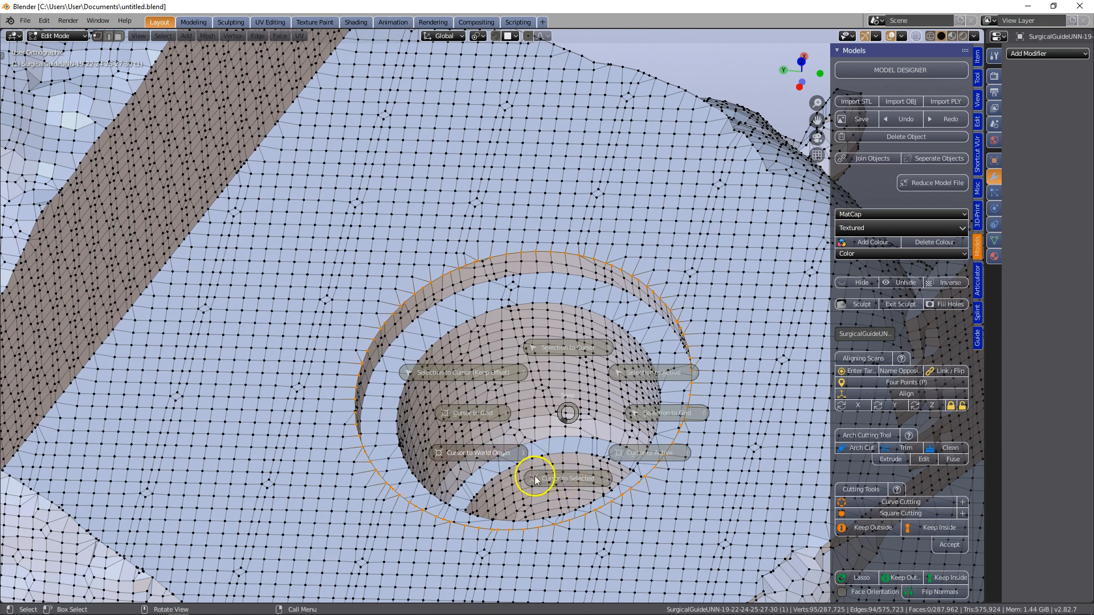
{"action": "left_click", "coordinate": [567, 479]}
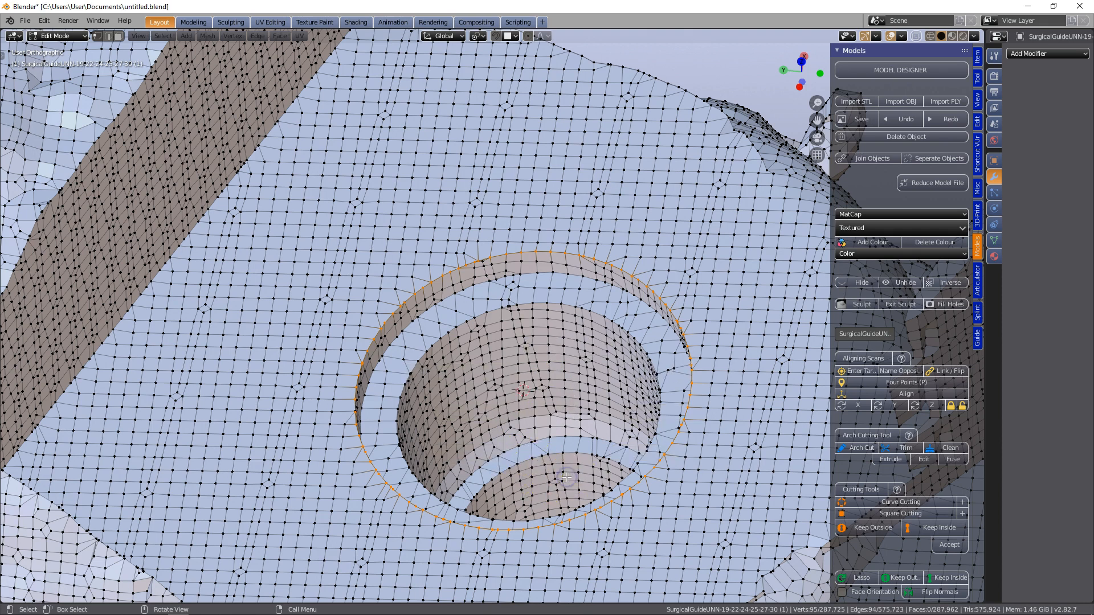
Set the transform pivot point to Active Element
{"action": "left_click", "coordinate": [477, 37]}
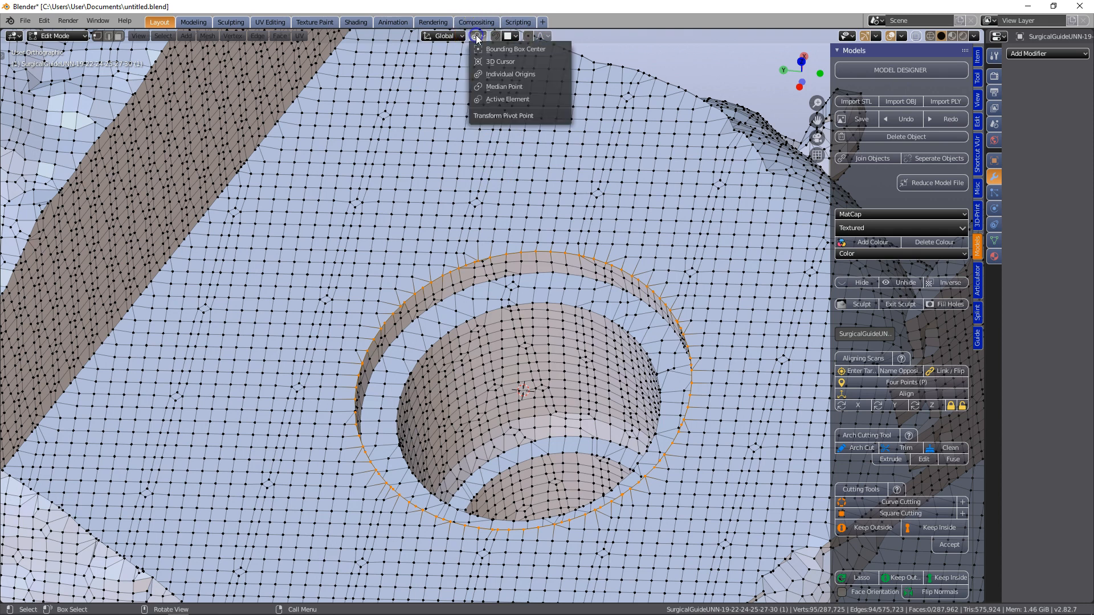
{"action": "left_click", "coordinate": [497, 98]}
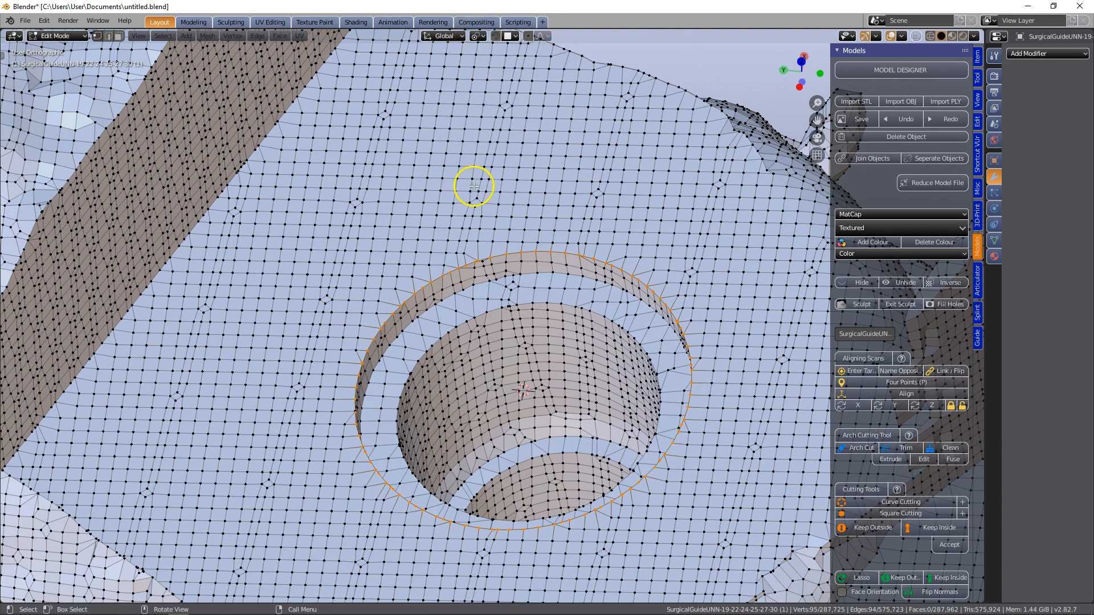
{"action": "scroll", "coordinate": [572, 435], "scroll_direction": "up", "scroll_amount": 4}
{"action": "scroll", "coordinate": [564, 435], "scroll_direction": "down", "scroll_amount": 3}
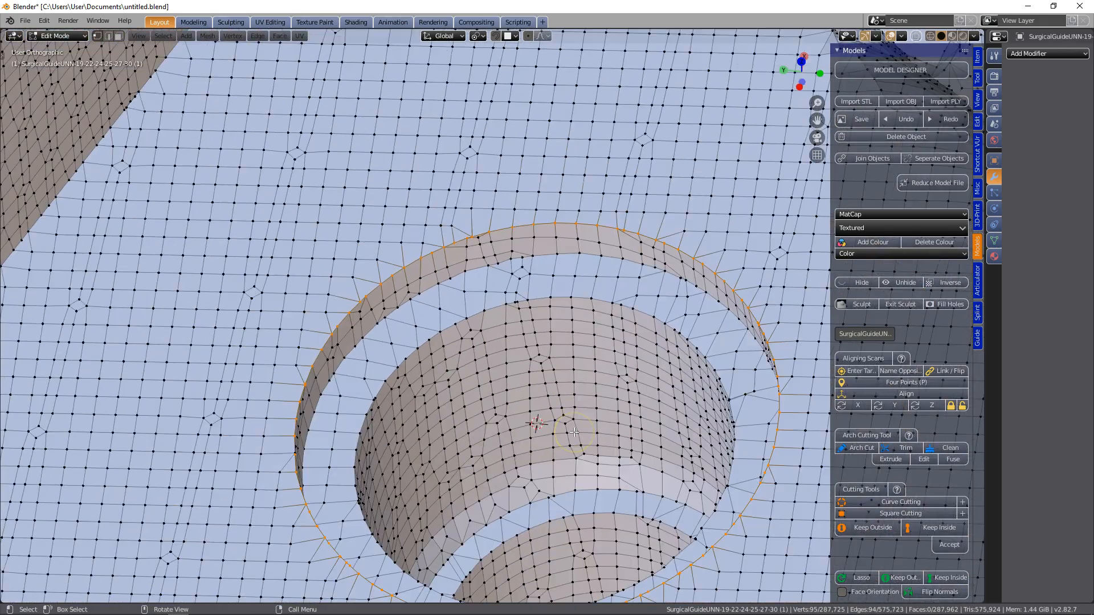
{"action": "middle_click_drag", "start_coordinate": [560, 435], "coordinate": [540, 418]}
{"action": "scroll", "coordinate": [549, 439], "scroll_direction": "down", "scroll_amount": 3}
{"action": "scroll", "coordinate": [538, 413], "scroll_direction": "down", "scroll_amount": 2}
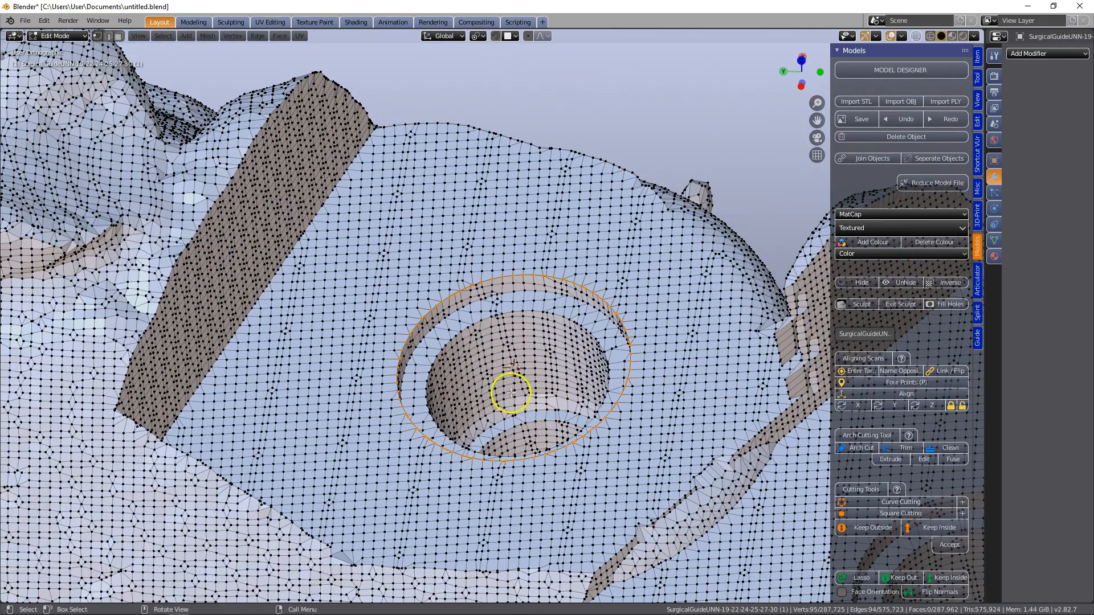
In face selection mode, select one flat face beside the hole's outer rim and align the view to that active face
{"action": "left_click", "coordinate": [117, 37]}
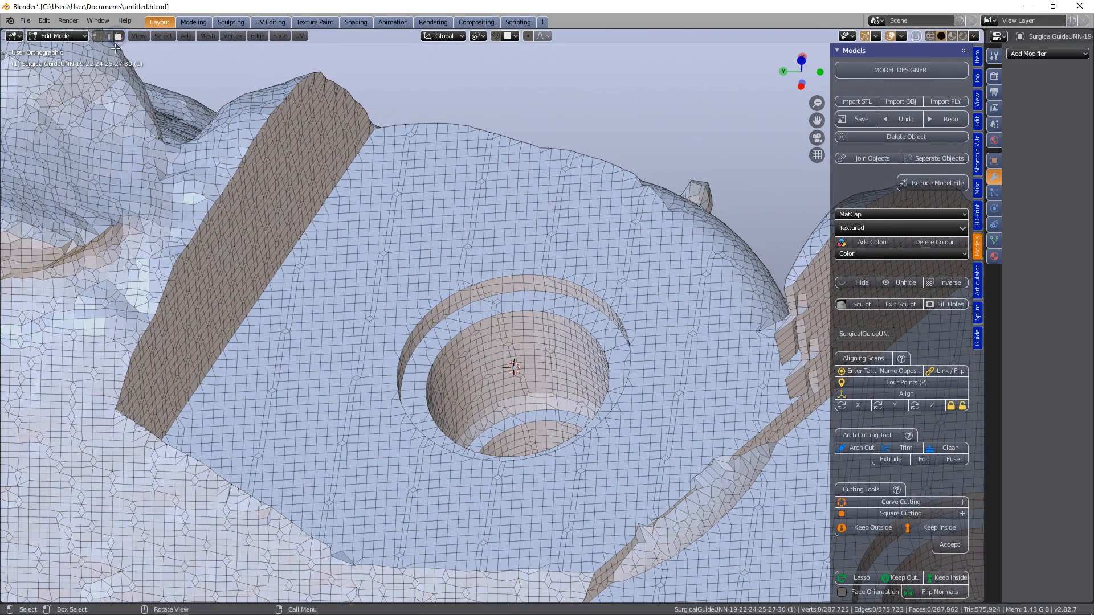
{"action": "middle_click_drag", "start_coordinate": [574, 241], "coordinate": [580, 273]}
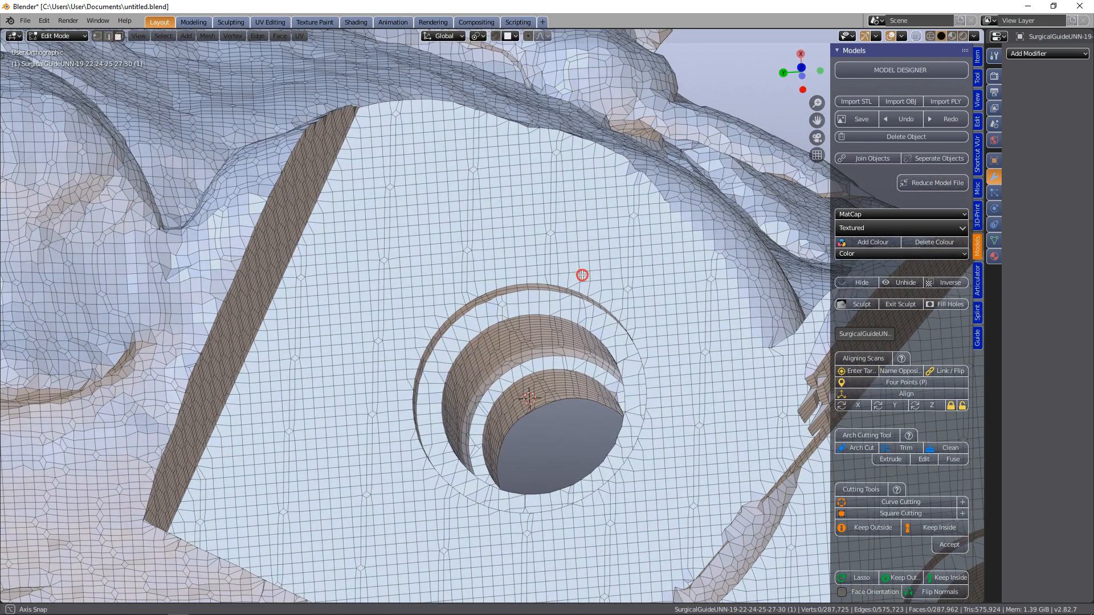
{"action": "scroll", "coordinate": [601, 241], "scroll_direction": "up", "scroll_amount": 2}
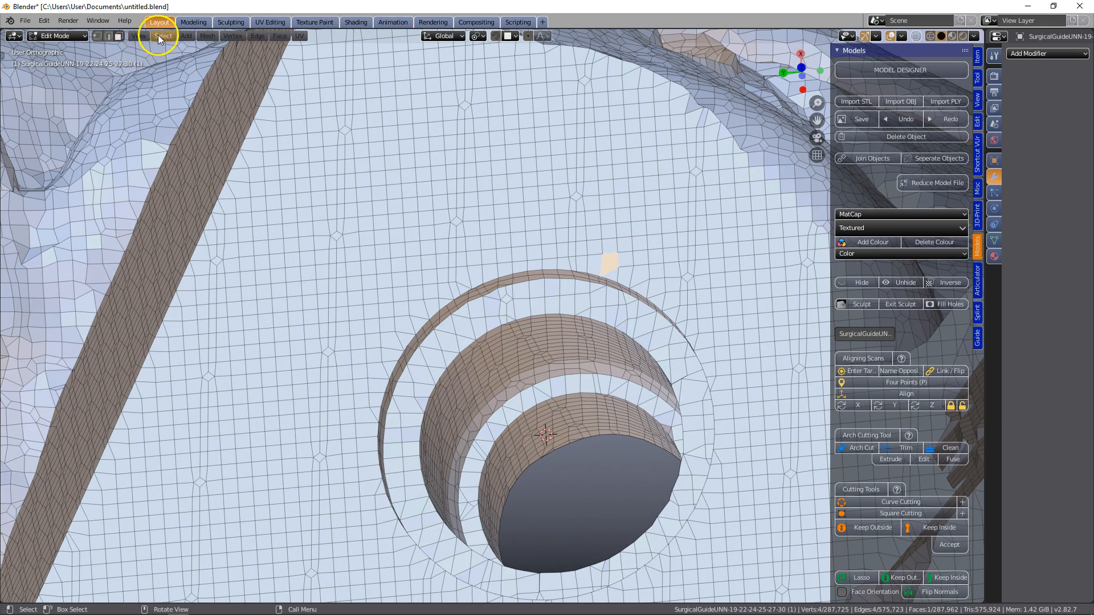
{"action": "left_click", "coordinate": [139, 35]}
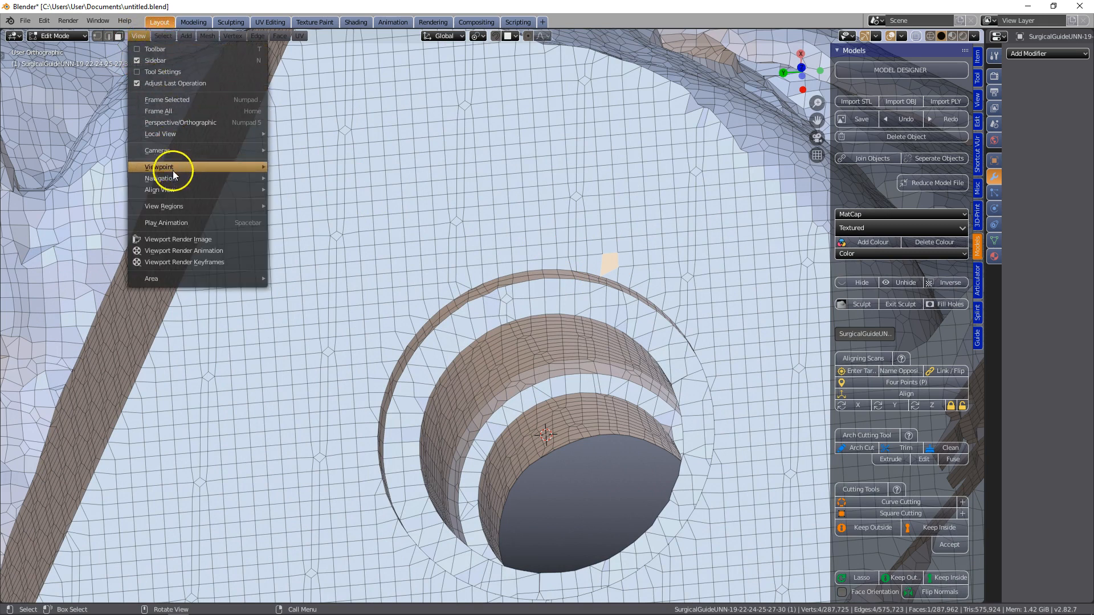
{"action": "mouse_move", "coordinate": [176, 167]}
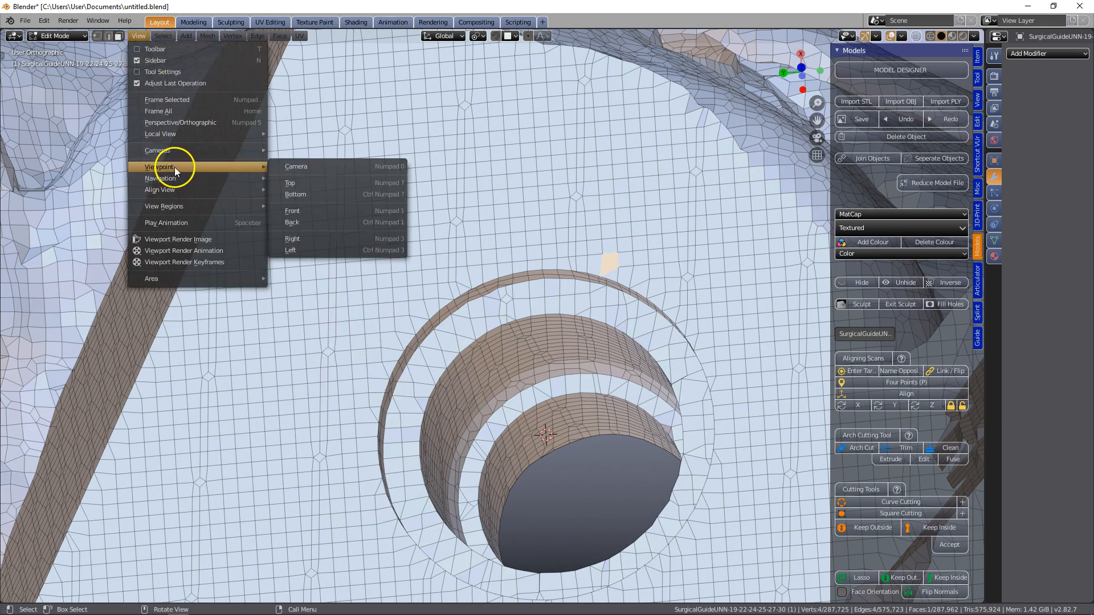
{"action": "mouse_move", "coordinate": [202, 190]}
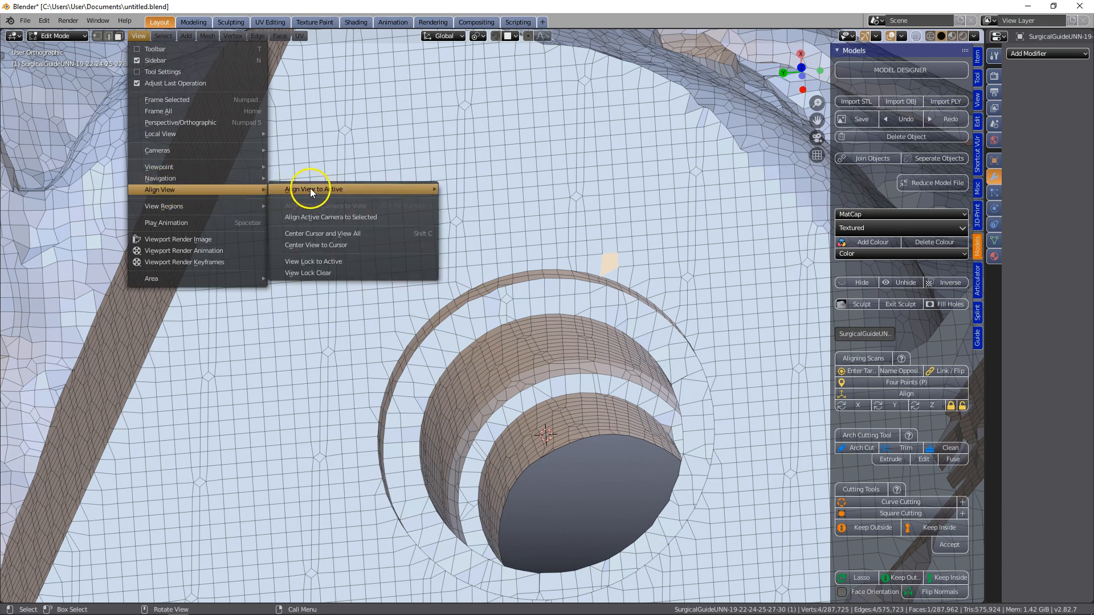
{"action": "mouse_move", "coordinate": [412, 184]}
{"action": "left_click", "coordinate": [482, 192]}
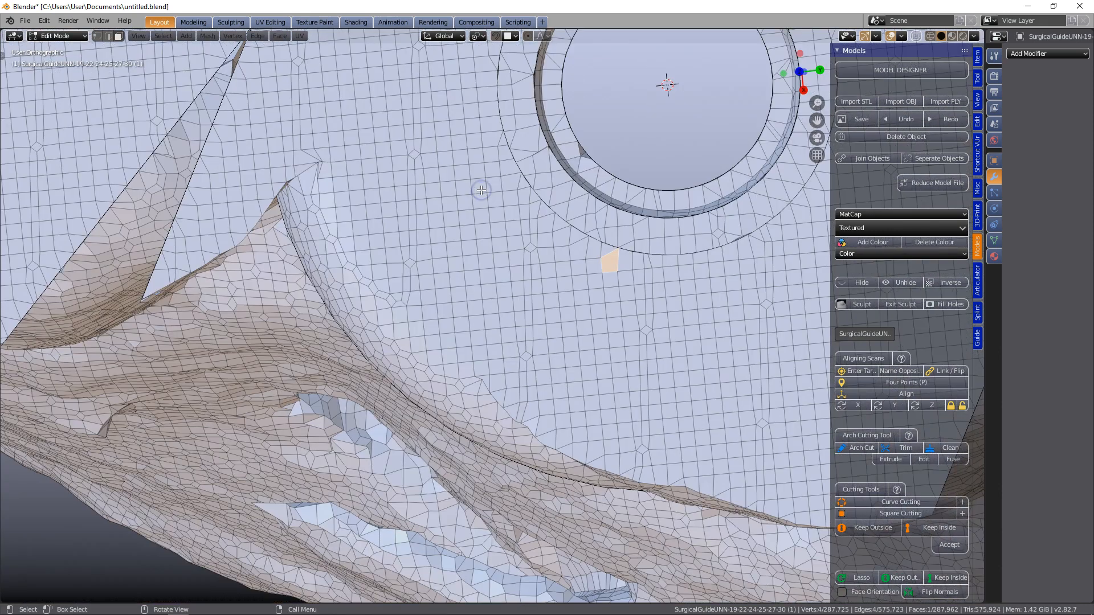
Return to object mode and add a circular Curve Cutting cutter centred on the hole
{"action": "scroll", "coordinate": [652, 262], "scroll_direction": "up", "scroll_amount": 2}
{"action": "middle_click_drag", "start_coordinate": [638, 264], "coordinate": [399, 425], "text": "shift"}
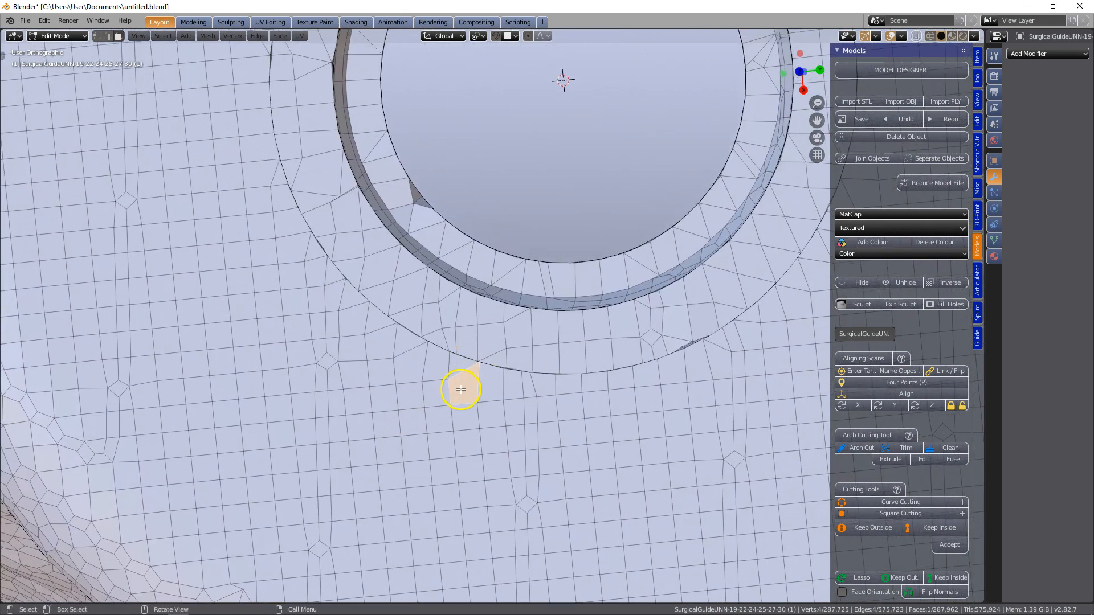
{"action": "middle_click_drag", "start_coordinate": [608, 141], "coordinate": [585, 315], "text": "shift"}
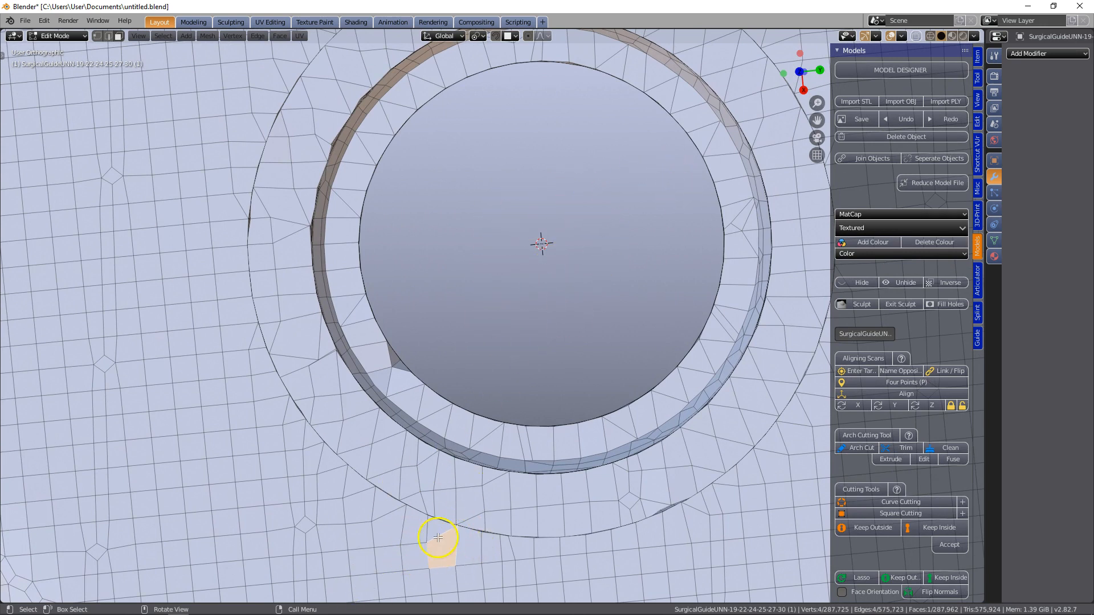
{"action": "scroll", "coordinate": [620, 238], "scroll_direction": "down", "scroll_amount": 1}
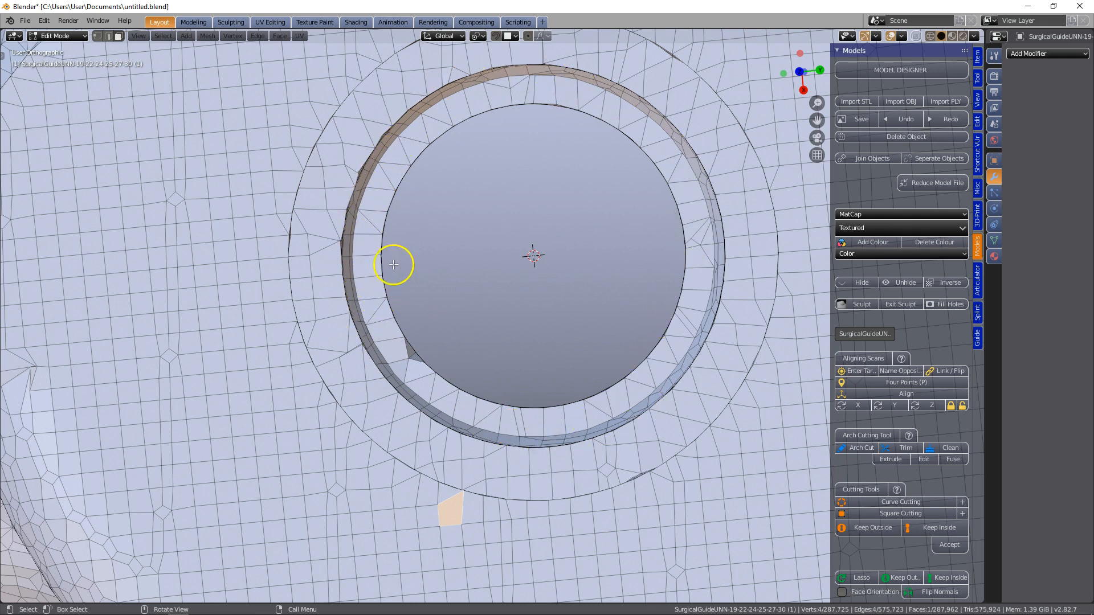
{"action": "scroll", "coordinate": [464, 254], "scroll_direction": "down", "scroll_amount": 1}
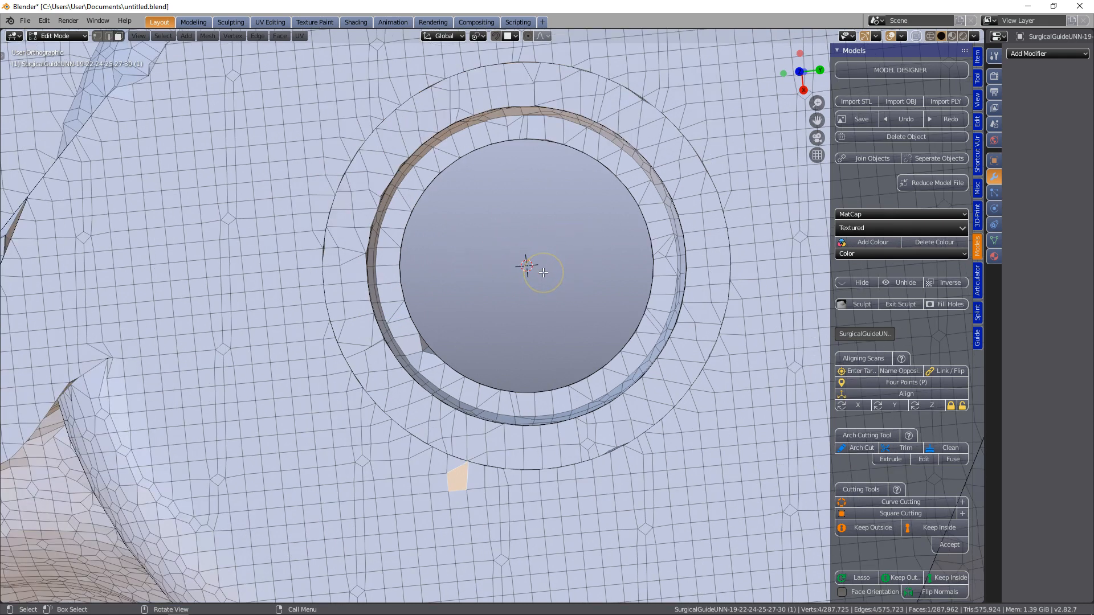
{"action": "key", "text": "Tab"}
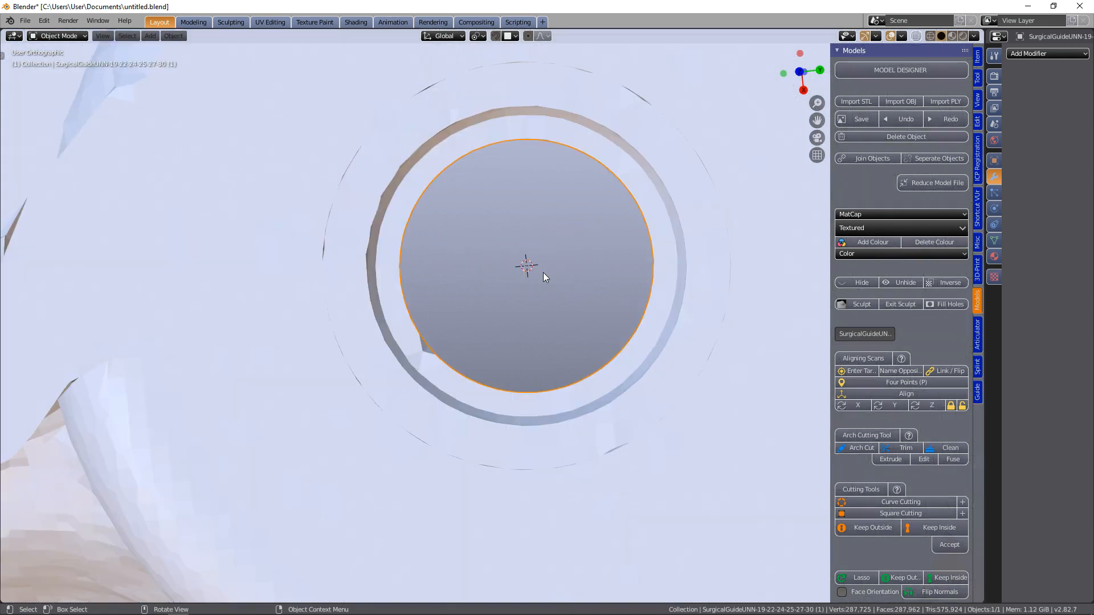
{"action": "scroll", "coordinate": [949, 359], "scroll_direction": "down", "scroll_amount": 3}
{"action": "scroll", "coordinate": [928, 352], "scroll_direction": "down", "scroll_amount": 2}
{"action": "left_click", "coordinate": [886, 389]}
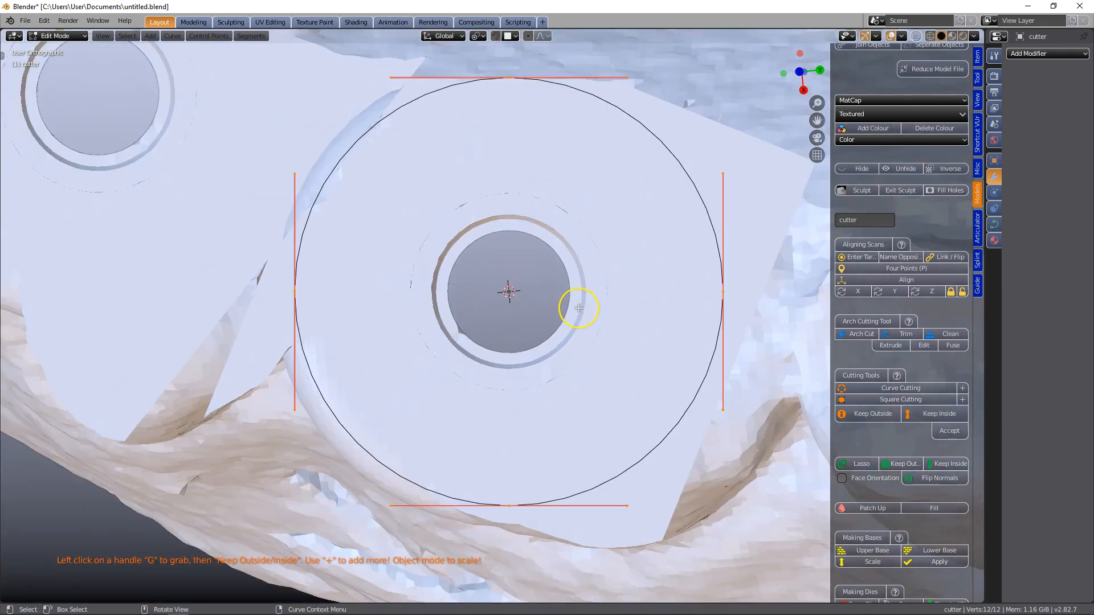
Switch the circular cutter to object mode and set its X and Y dimensions to 7.3 mm
{"action": "key", "text": "Tab"}
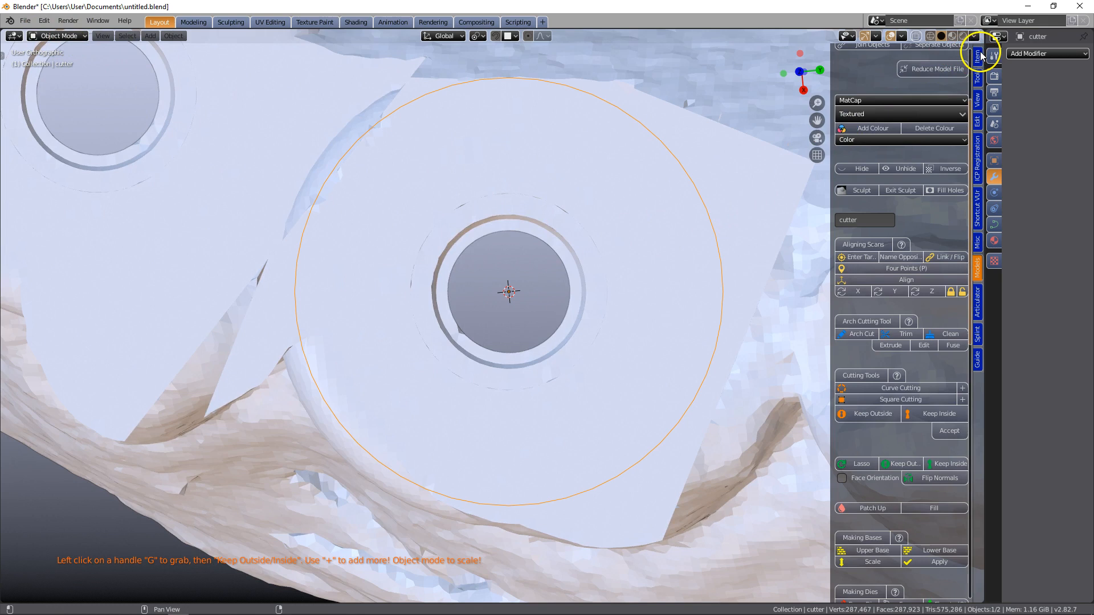
{"action": "left_click", "coordinate": [977, 56]}
{"action": "left_click", "coordinate": [928, 232]}
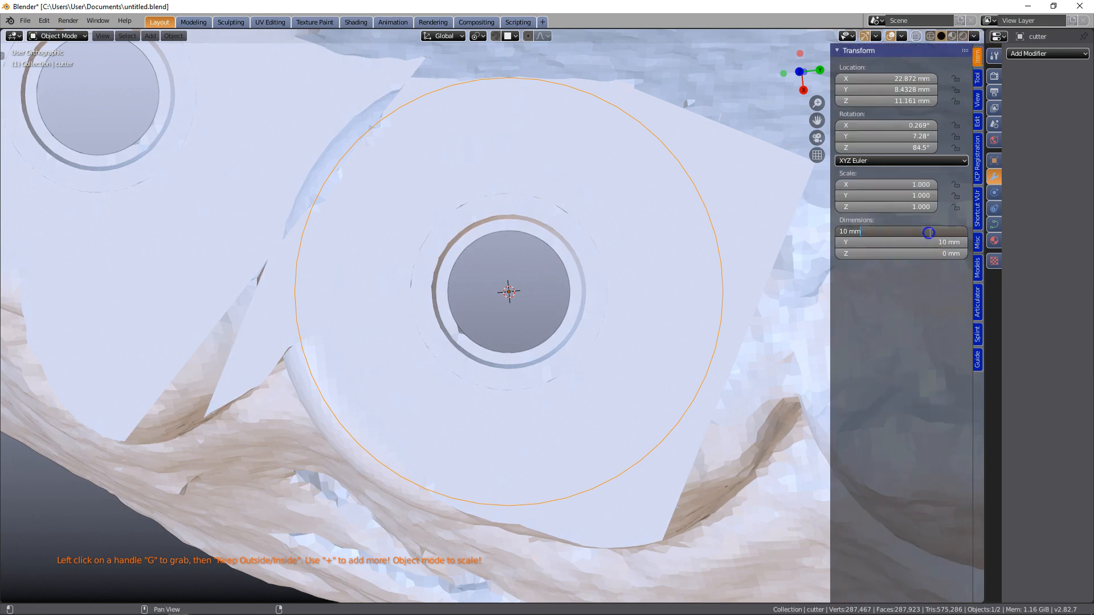
{"action": "type", "text": "7.3"}
{"action": "key", "text": "Return"}
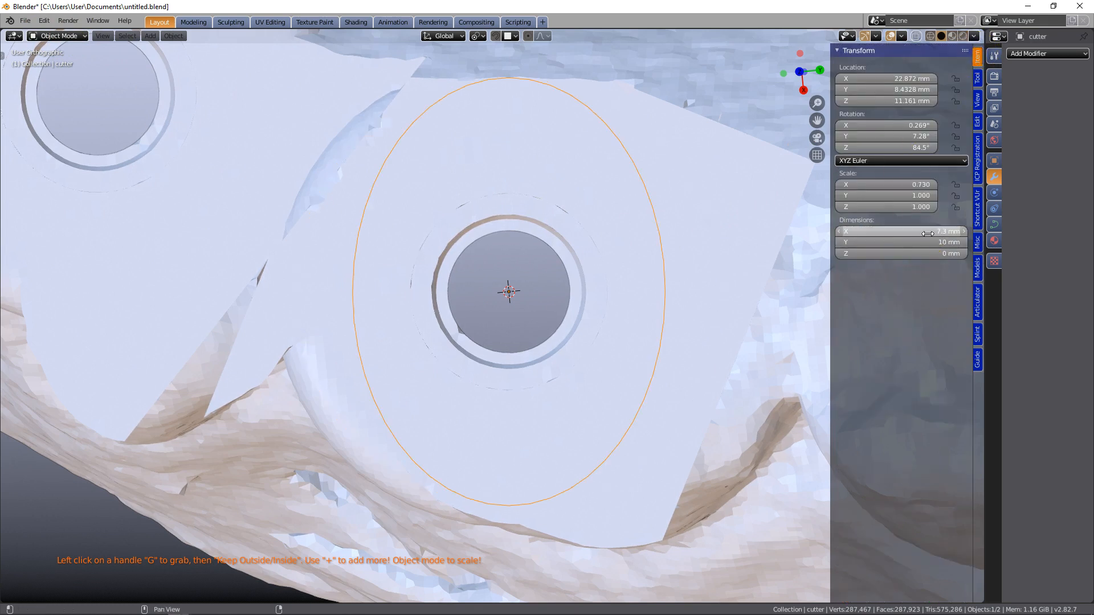
{"action": "left_click", "coordinate": [934, 242]}
{"action": "type", "text": "7.3"}
{"action": "key", "text": "Return"}
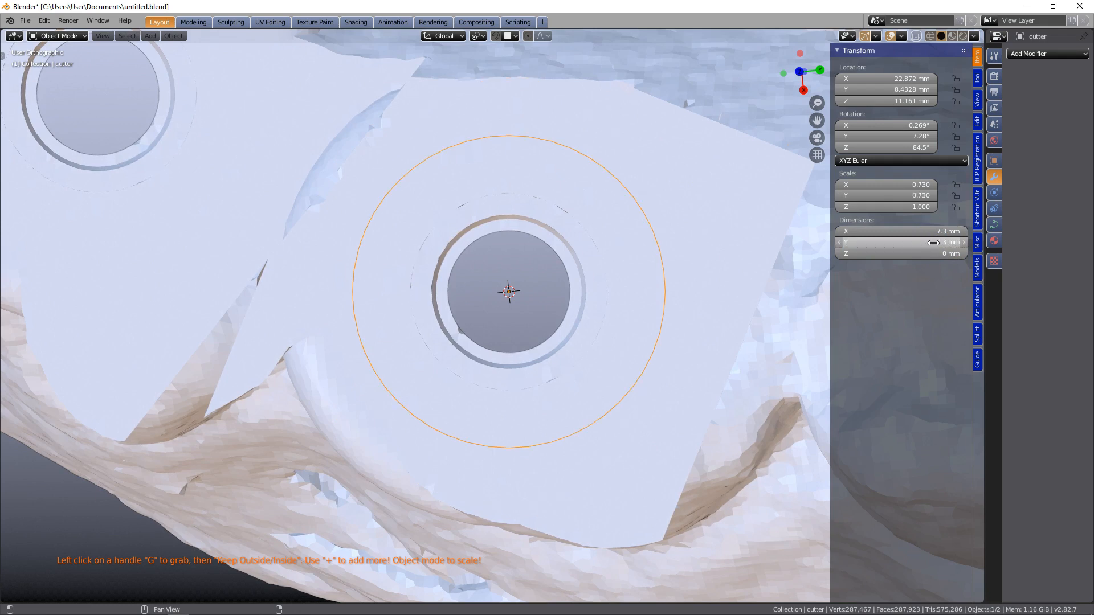
Cut the guide with the circular cutter using Keep Outside and accept the cut
{"action": "left_click", "coordinate": [976, 274]}
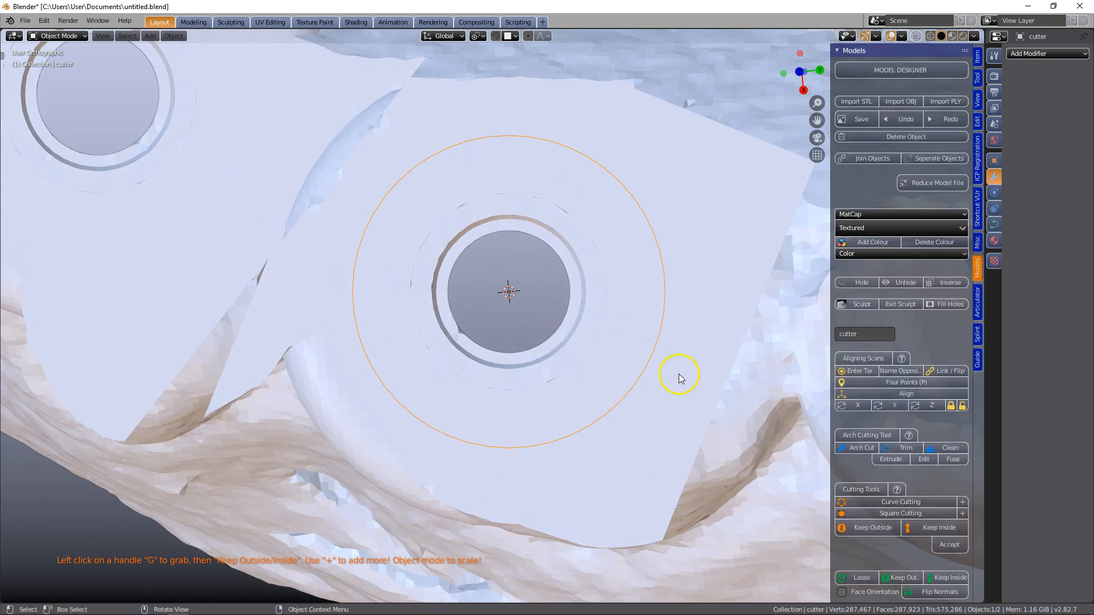
{"action": "scroll", "coordinate": [858, 453], "scroll_direction": "down", "scroll_amount": 3}
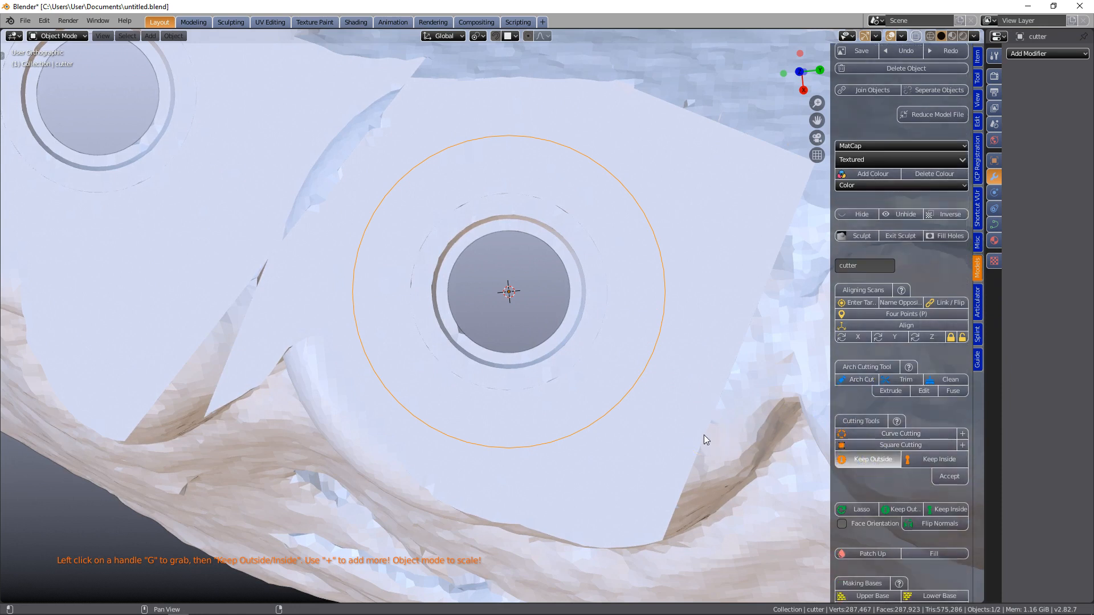
{"action": "scroll", "coordinate": [709, 432], "scroll_direction": "down", "scroll_amount": 2}
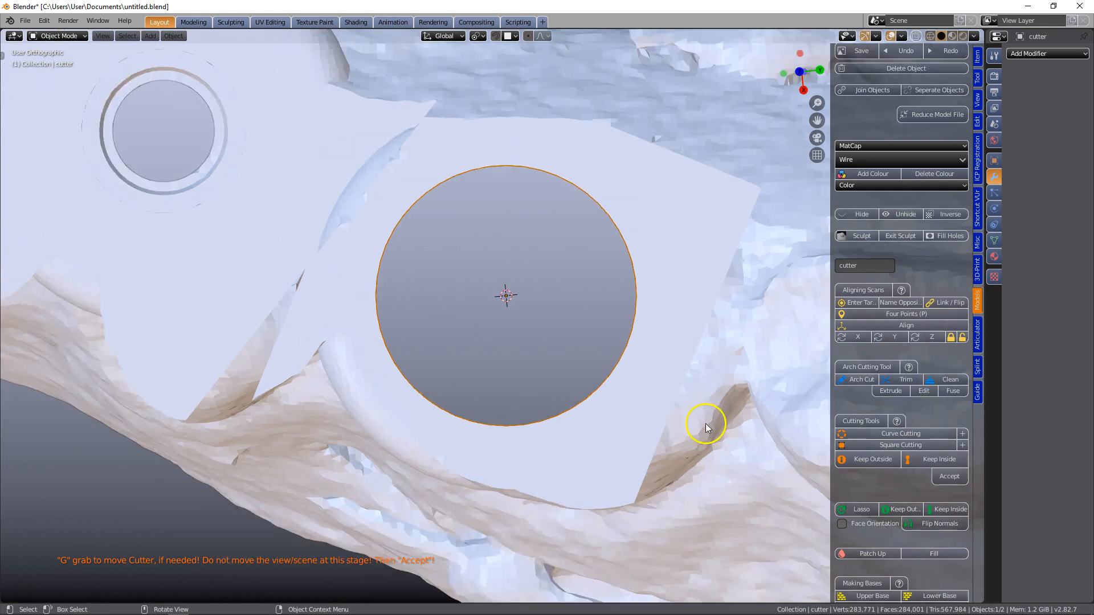
{"action": "left_click", "coordinate": [945, 479]}
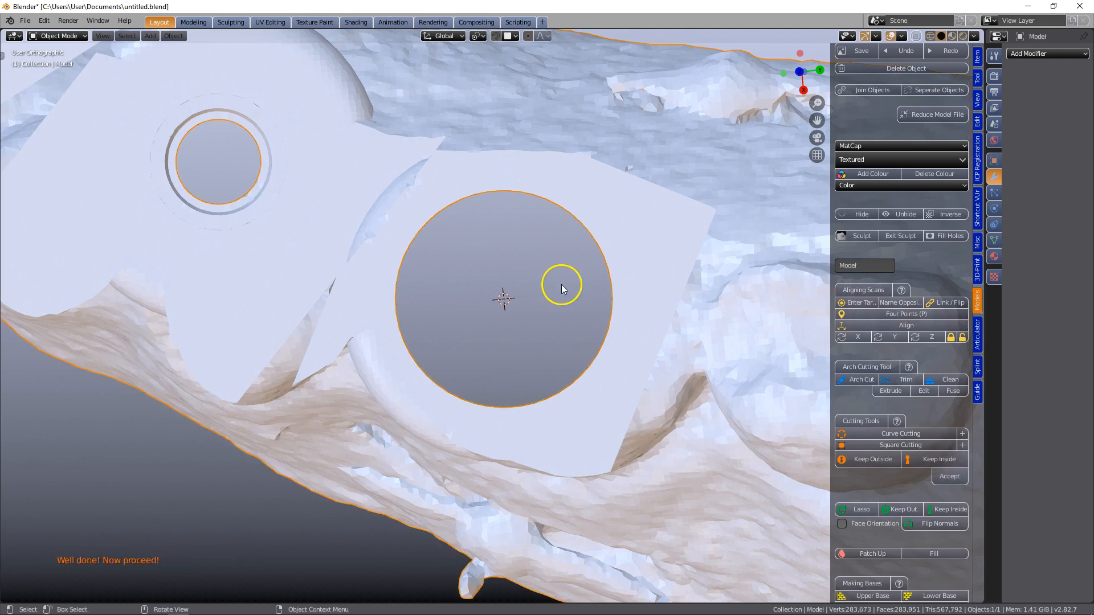
Measure the cut hole's diameter with a MeasureIt segment between two opposite rim vertices selected in edit mode
{"action": "scroll", "coordinate": [548, 203], "scroll_direction": "up", "scroll_amount": 4}
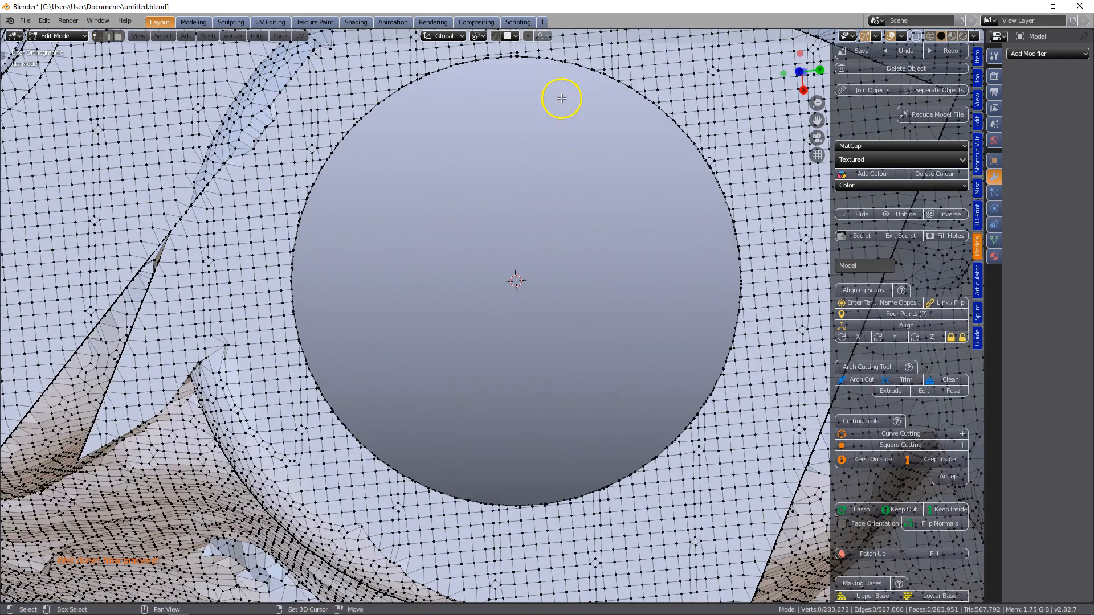
{"action": "scroll", "coordinate": [636, 144], "scroll_direction": "down", "scroll_amount": 2}
{"action": "middle_click_drag", "start_coordinate": [639, 151], "coordinate": [644, 137]}
{"action": "scroll", "coordinate": [557, 149], "scroll_direction": "up", "scroll_amount": 2}
{"action": "middle_click_drag", "start_coordinate": [555, 139], "coordinate": [668, 173], "text": "shift"}
{"action": "scroll", "coordinate": [586, 227], "scroll_direction": "down", "scroll_amount": 4}
{"action": "middle_click_drag", "start_coordinate": [607, 240], "coordinate": [606, 247]}
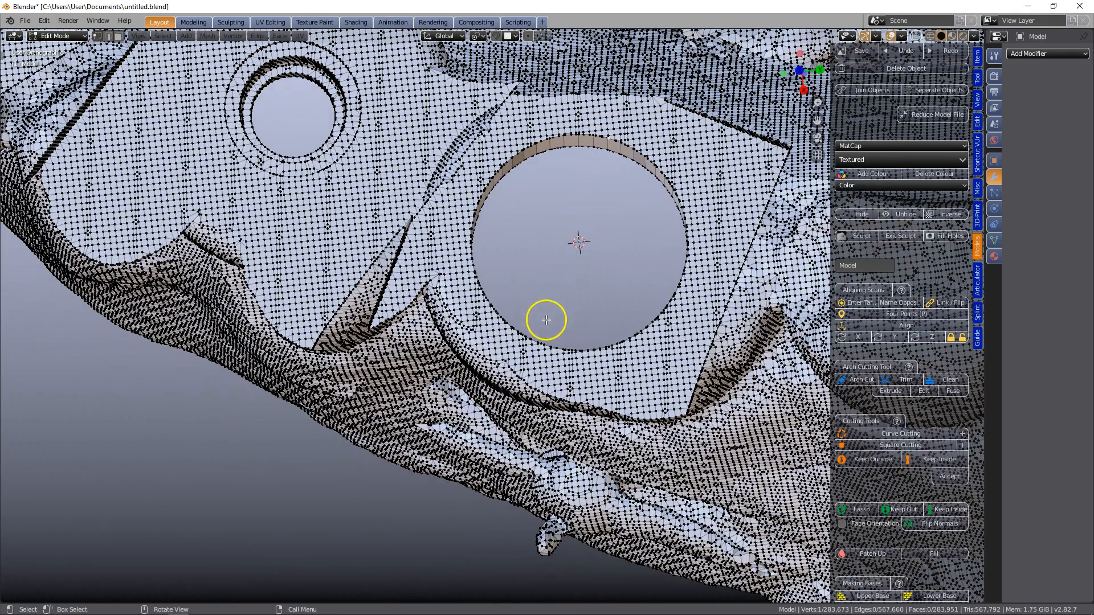
{"action": "scroll", "coordinate": [532, 362], "scroll_direction": "up", "scroll_amount": 6}
{"action": "scroll", "coordinate": [659, 296], "scroll_direction": "down", "scroll_amount": 5}
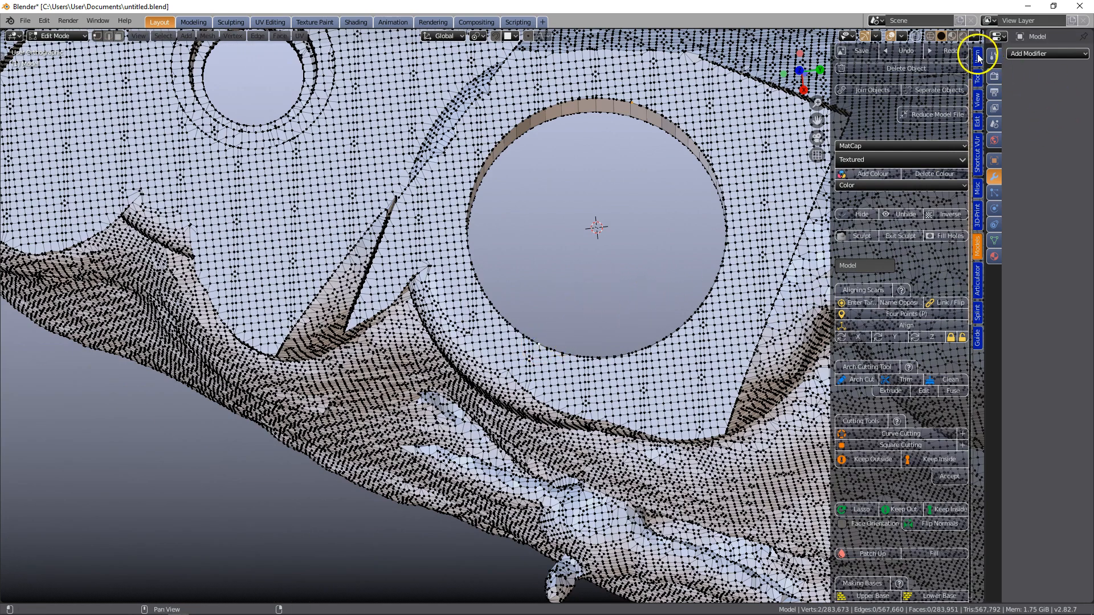
{"action": "left_click", "coordinate": [978, 98]}
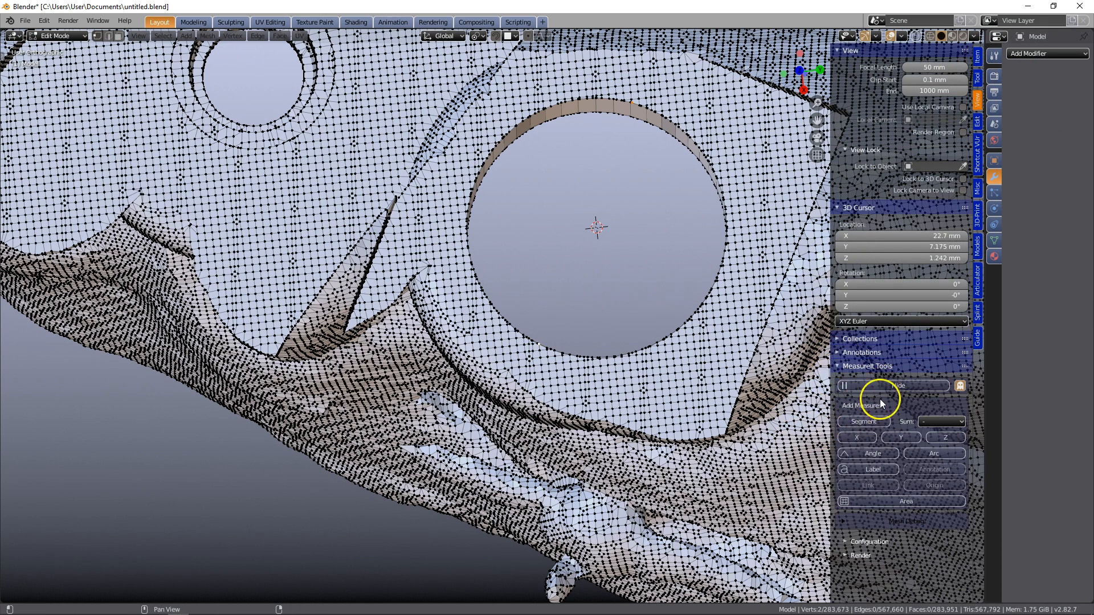
{"action": "left_click", "coordinate": [868, 422]}
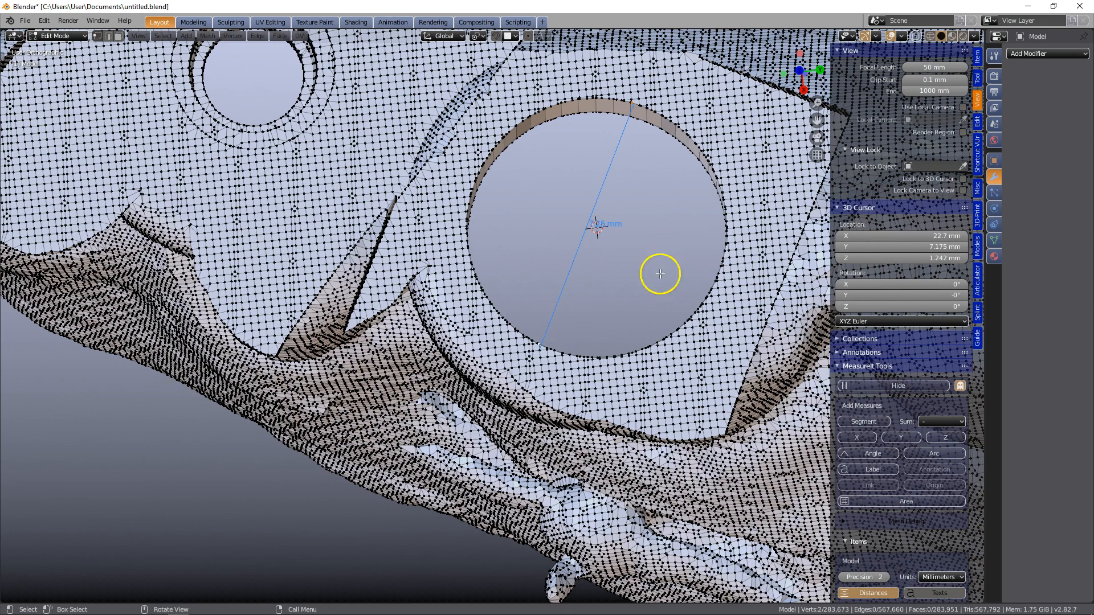
Examine the enlarged hole with its diameter measurement, then return to object mode and inspect the whole surgical guide
{"action": "scroll", "coordinate": [660, 271], "scroll_direction": "up", "scroll_amount": 3}
{"action": "middle_click_drag", "start_coordinate": [648, 208], "coordinate": [472, 396], "text": "shift"}
{"action": "scroll", "coordinate": [552, 323], "scroll_direction": "up", "scroll_amount": 2}
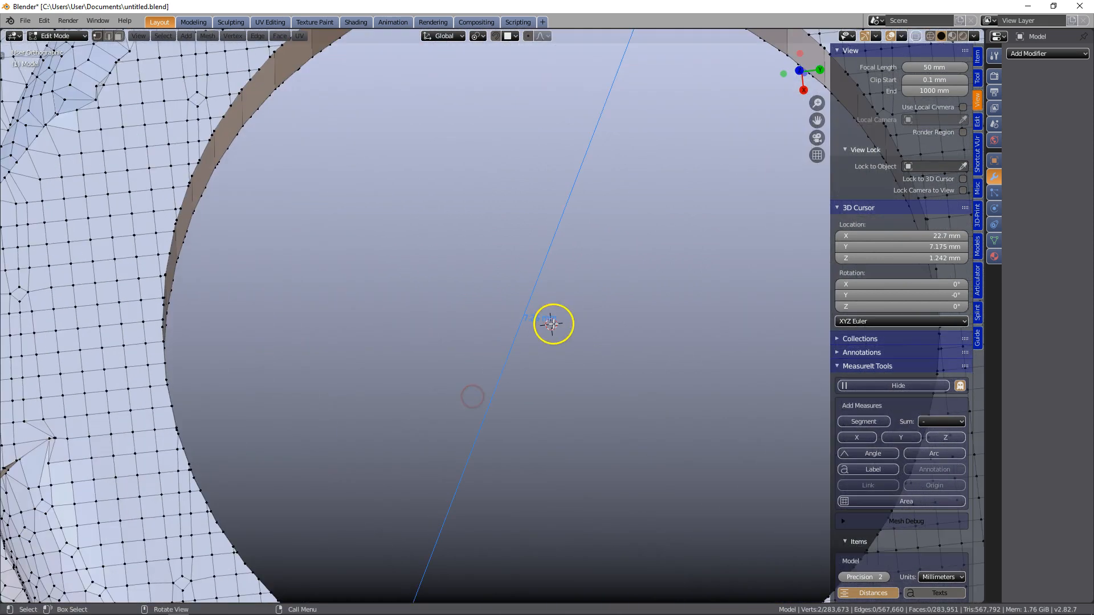
{"action": "scroll", "coordinate": [552, 324], "scroll_direction": "down", "scroll_amount": 3}
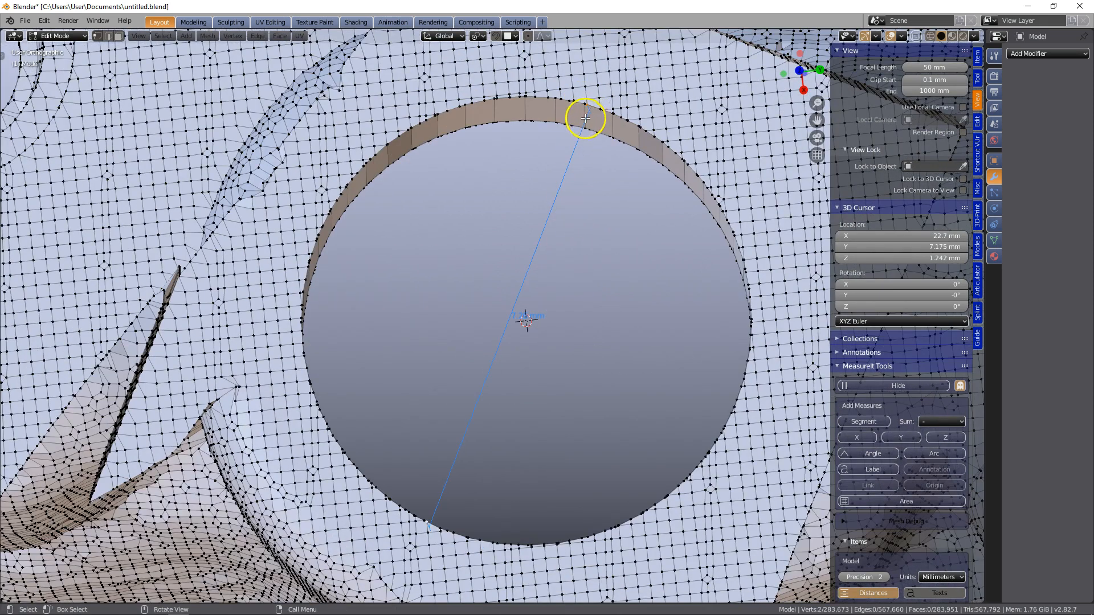
{"action": "scroll", "coordinate": [538, 353], "scroll_direction": "down", "scroll_amount": 1}
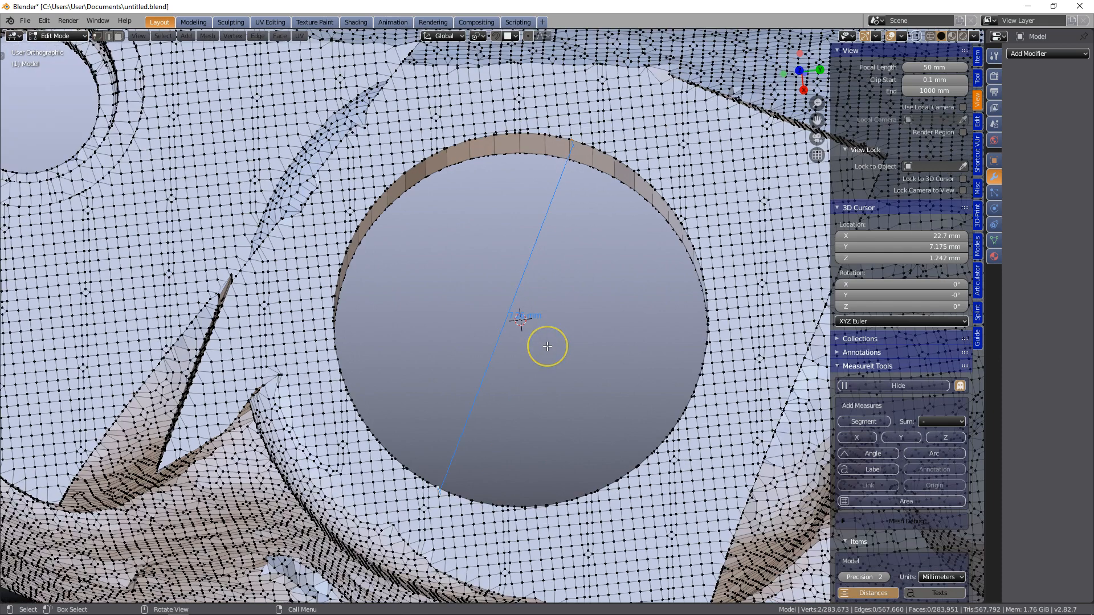
{"action": "scroll", "coordinate": [547, 348], "scroll_direction": "down", "scroll_amount": 4}
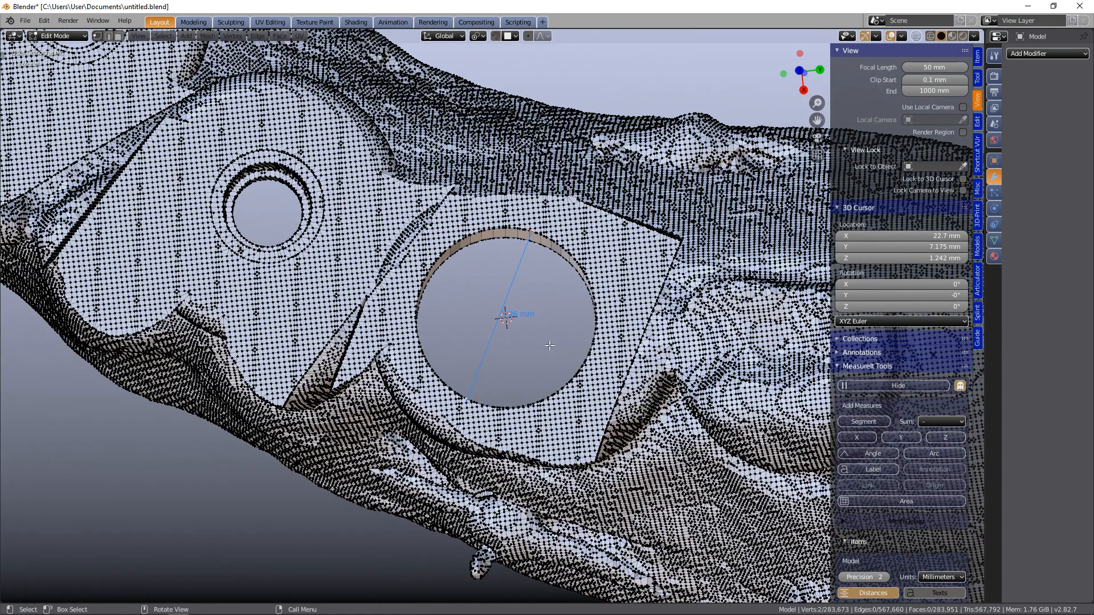
{"action": "key", "text": "Tab"}
{"action": "scroll", "coordinate": [549, 345], "scroll_direction": "down", "scroll_amount": 3}
{"action": "middle_click_drag", "start_coordinate": [561, 340], "coordinate": [592, 351]}
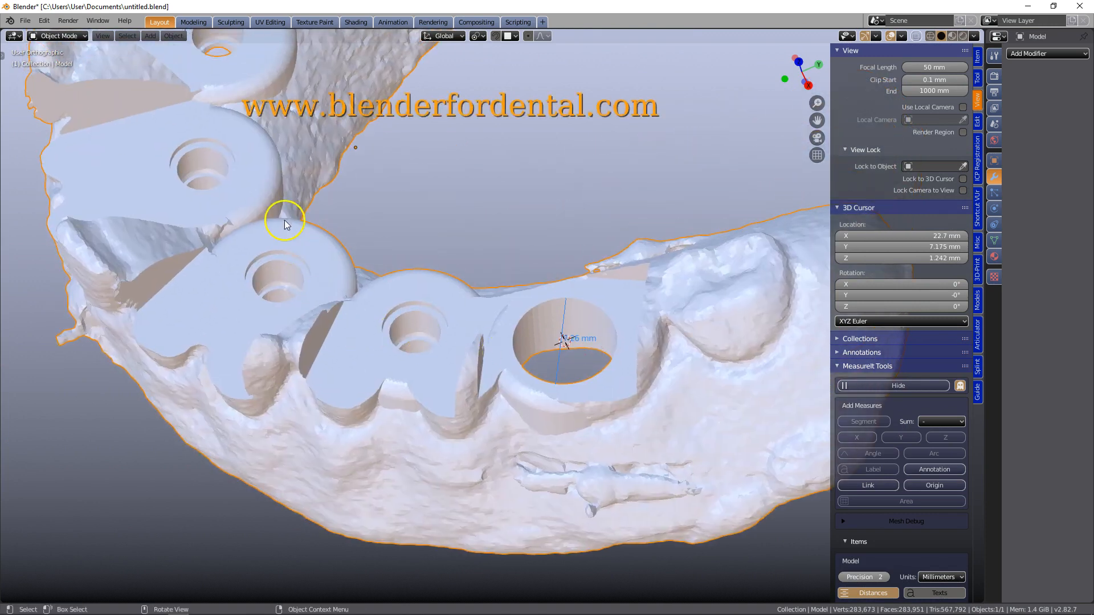
{"action": "middle_click_drag", "start_coordinate": [283, 141], "coordinate": [354, 313], "text": "shift"}
{"action": "middle_click_drag", "start_coordinate": [435, 38], "coordinate": [505, 135]}
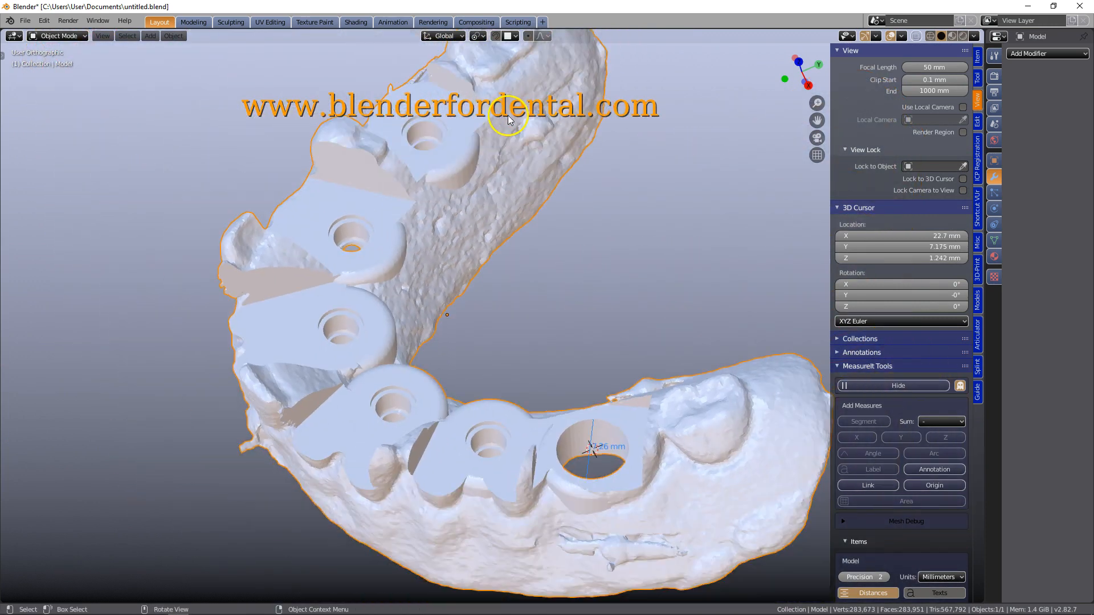
{"action": "middle_click_drag", "start_coordinate": [549, 171], "coordinate": [477, 178]}
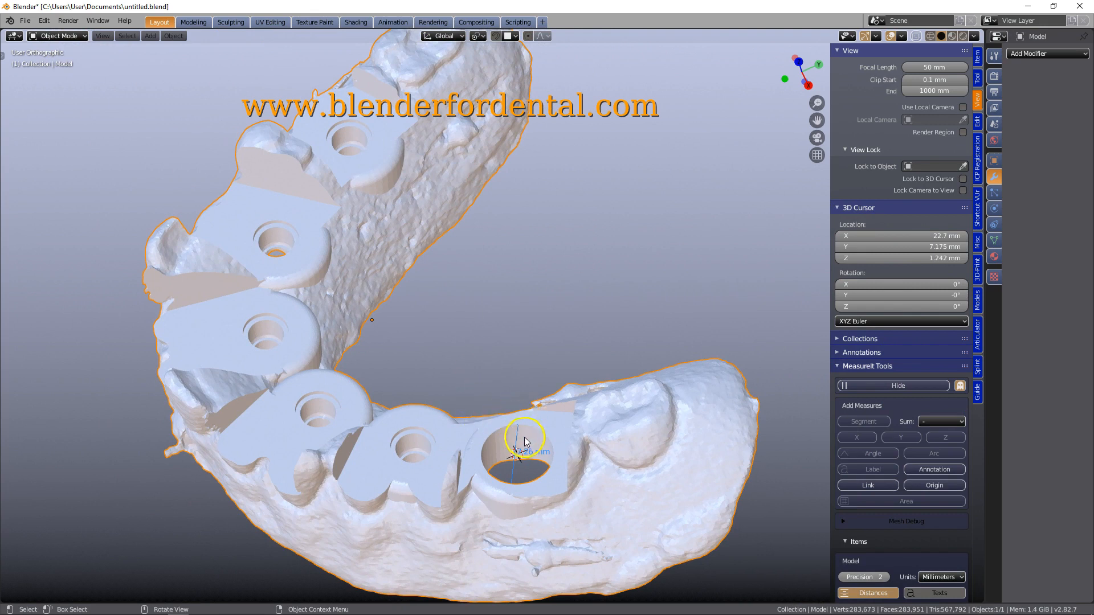
{"action": "mouse_move", "coordinate": [556, 440]}
{"action": "middle_mouse_down"}
{"action": "mouse_move", "coordinate": [550, 334]}
{"action": "mouse_move", "coordinate": [586, 402]}
{"action": "mouse_move", "coordinate": [591, 378]}
{"action": "mouse_move", "coordinate": [570, 410]}
{"action": "mouse_move", "coordinate": [527, 421]}
{"action": "middle_mouse_up"}
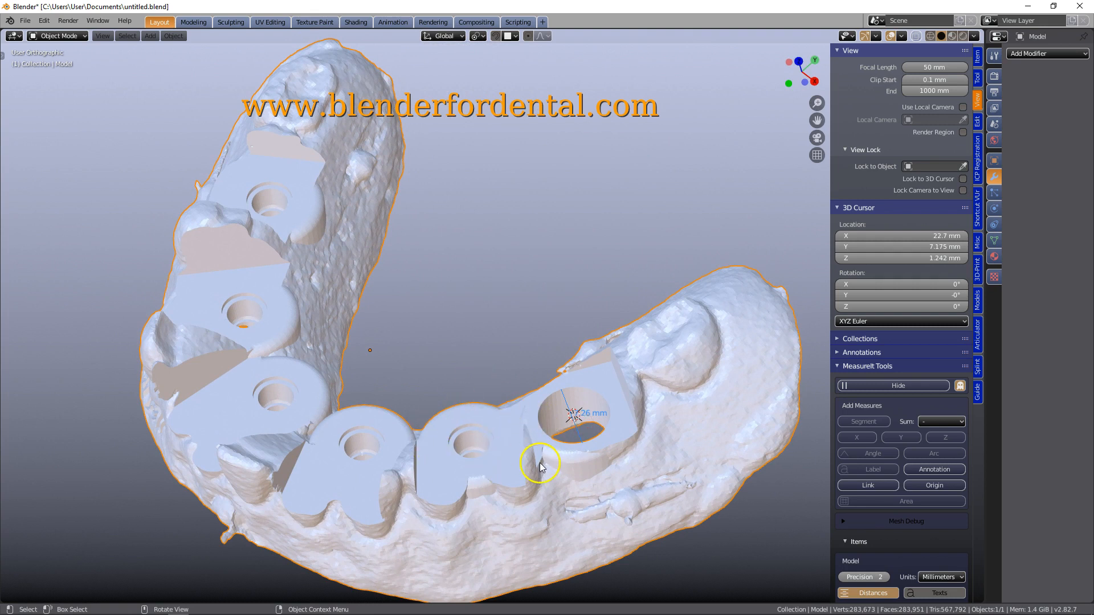